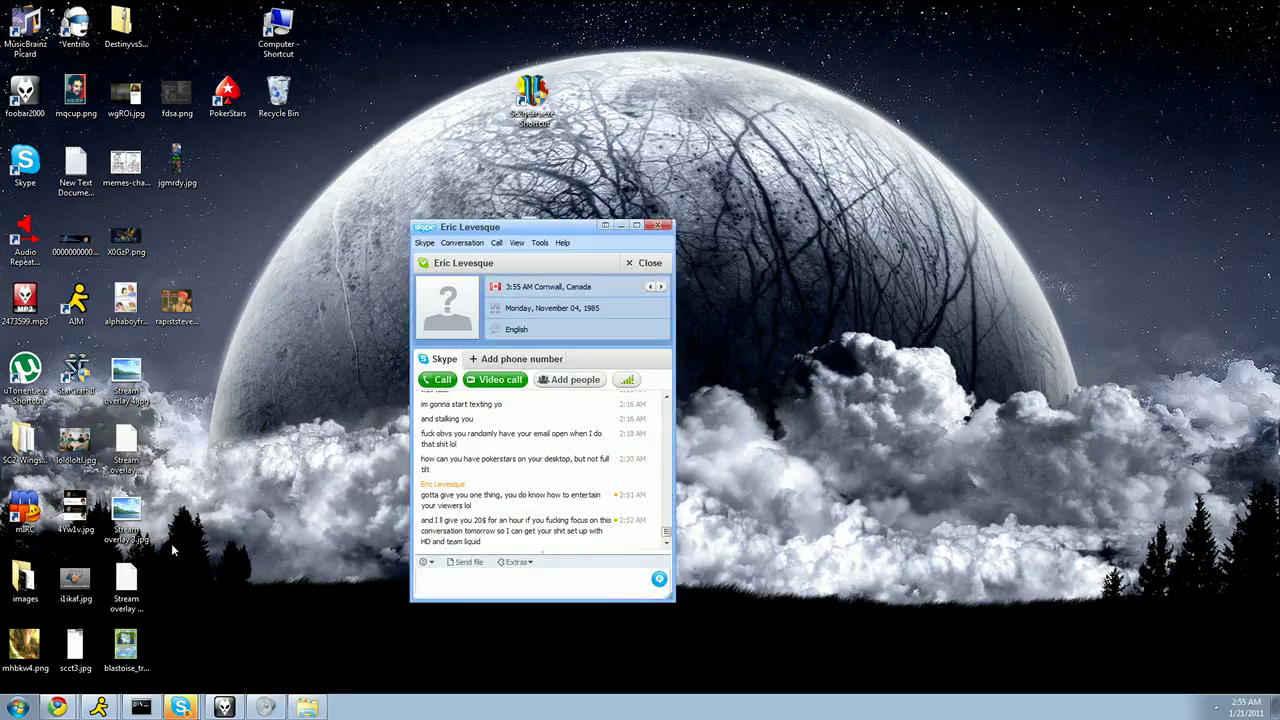
# Send six short chat lines asking whether the commentary has been posted yet
pyautogui.click(544, 586)
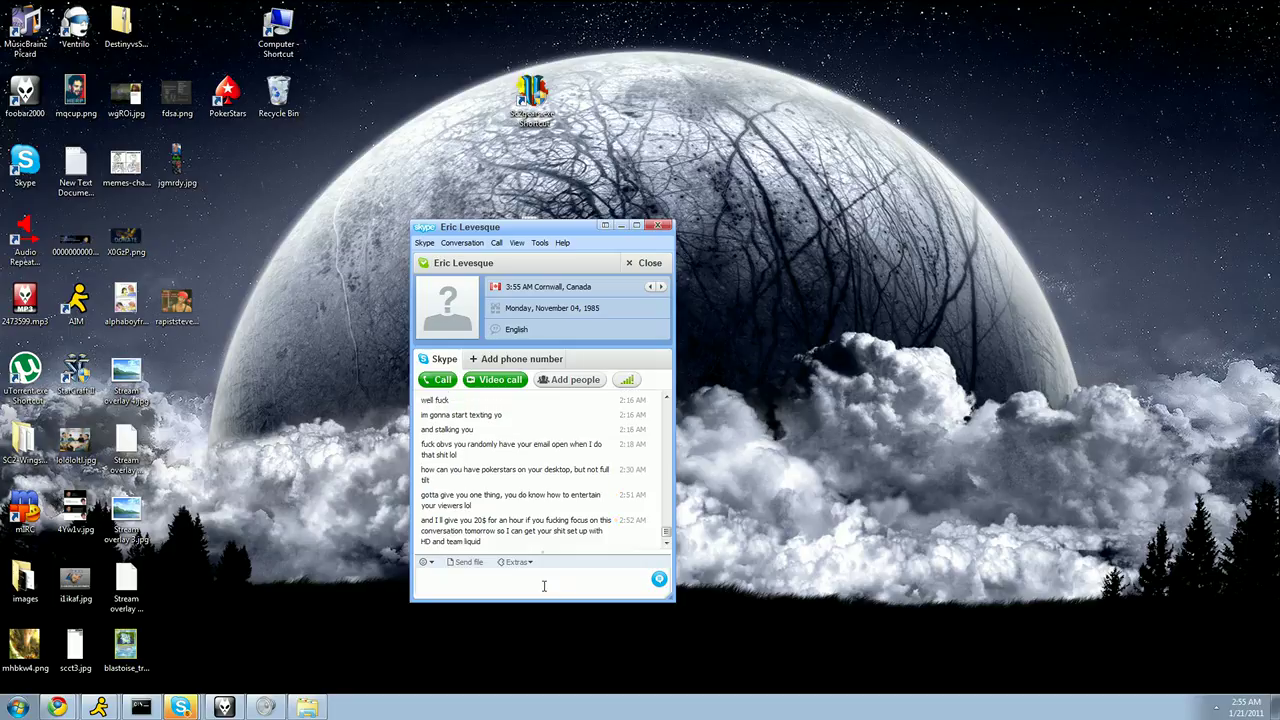
pyautogui.write('rofl')
pyautogui.press('Return')
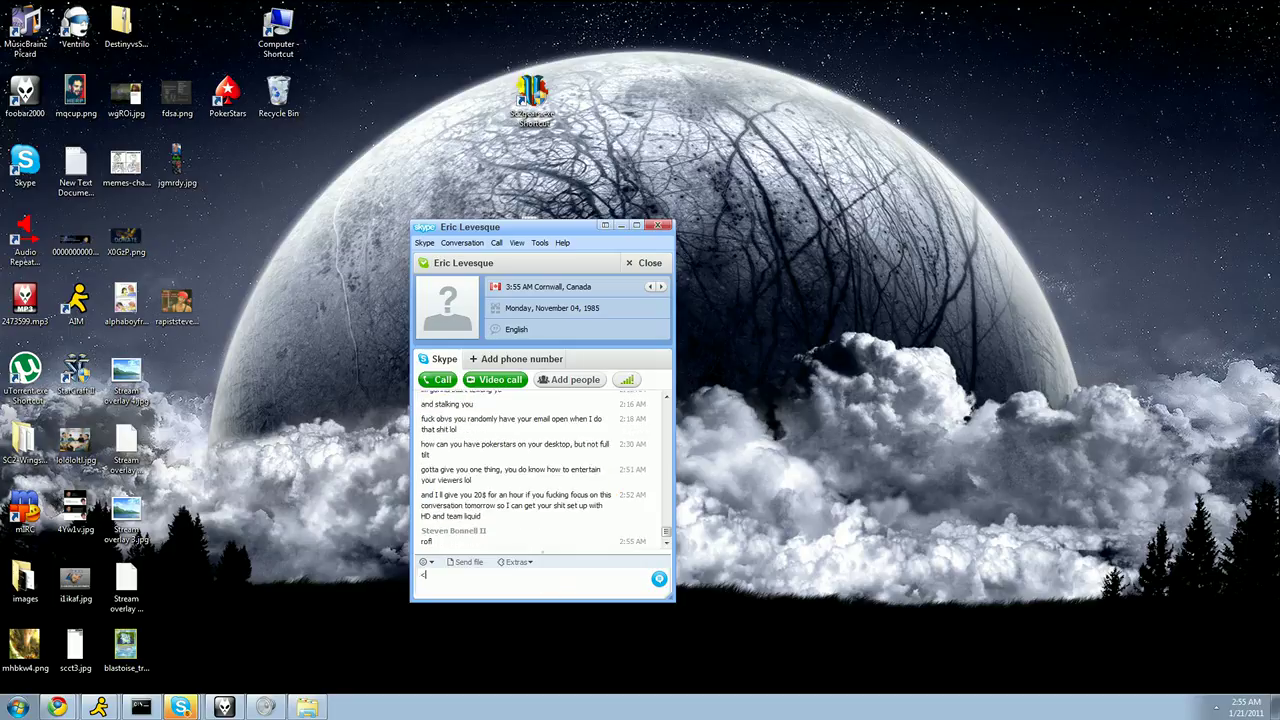
pyautogui.write('<3')
pyautogui.press('Return')
pyautogui.write('TID CROTA')
pyautogui.press('Return')
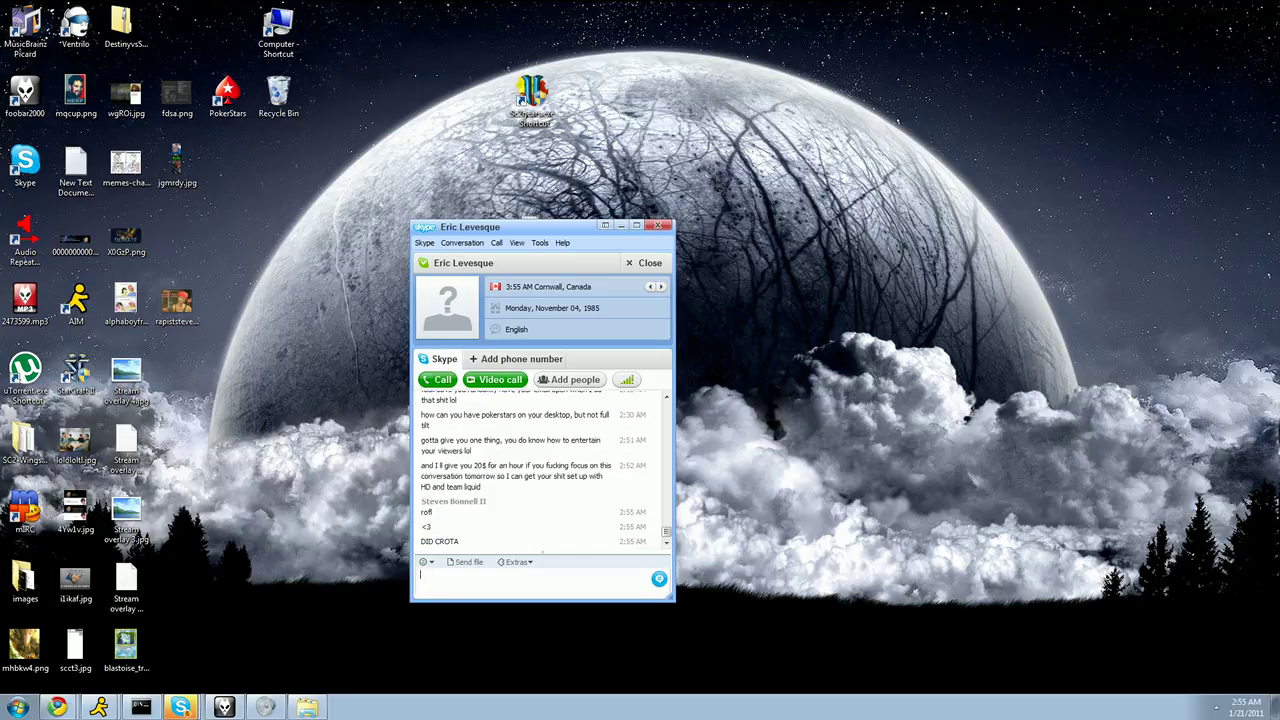
pyautogui.write('POST')
pyautogui.press('Return')
pyautogui.write('COMMENTARY')
pyautogui.press('Return')
pyautogui.write('YET')
pyautogui.press('Return')
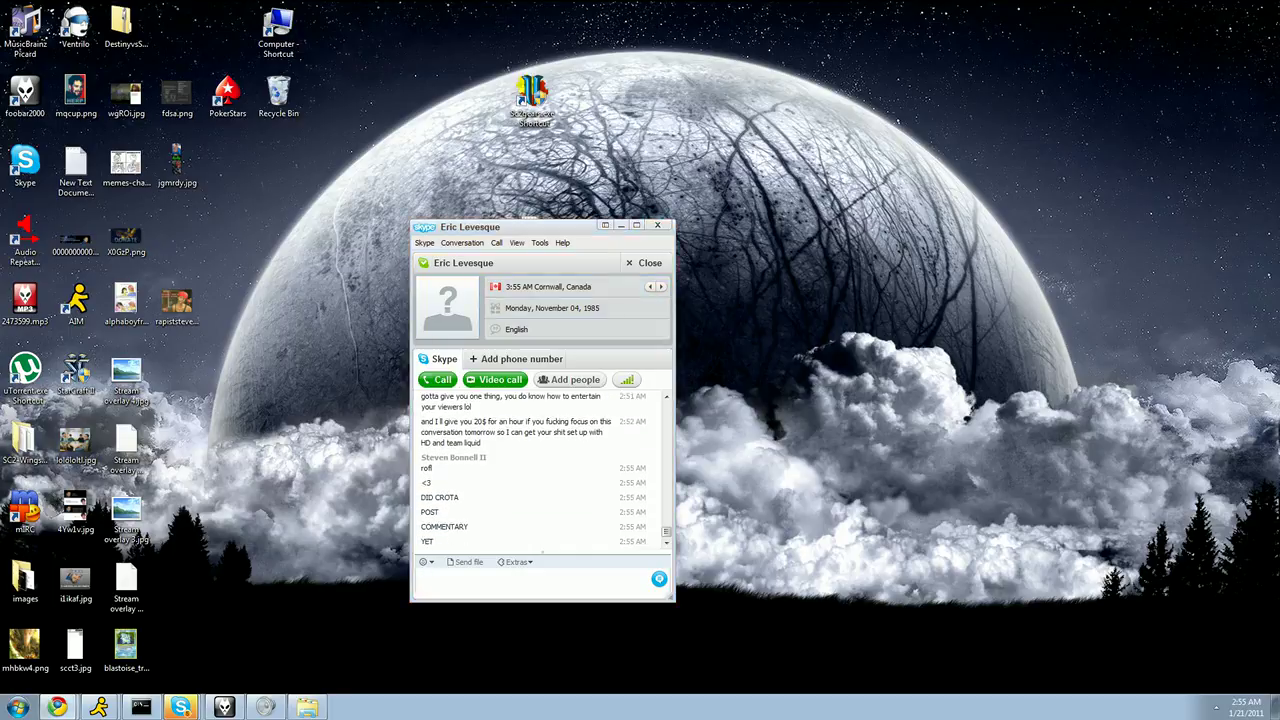
pyautogui.write('google.com')
pyautogui.press('Return')
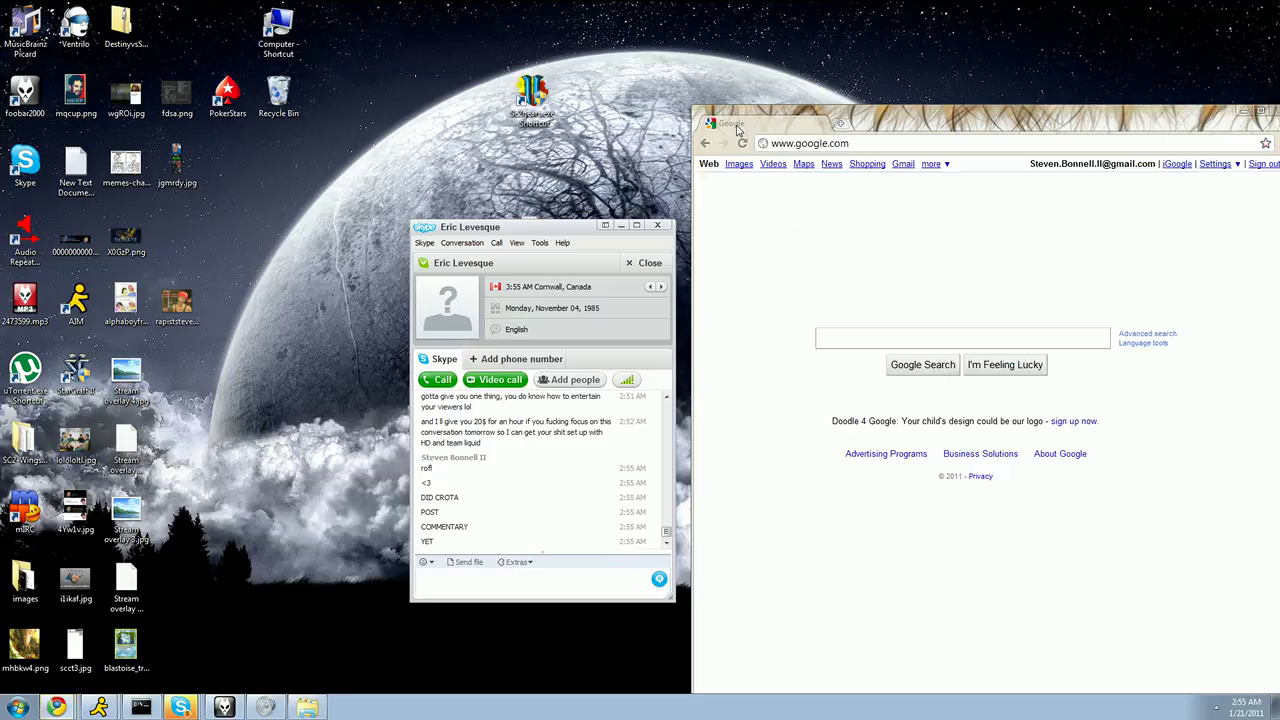
pyautogui.write('crota')
pyautogui.press('Return')
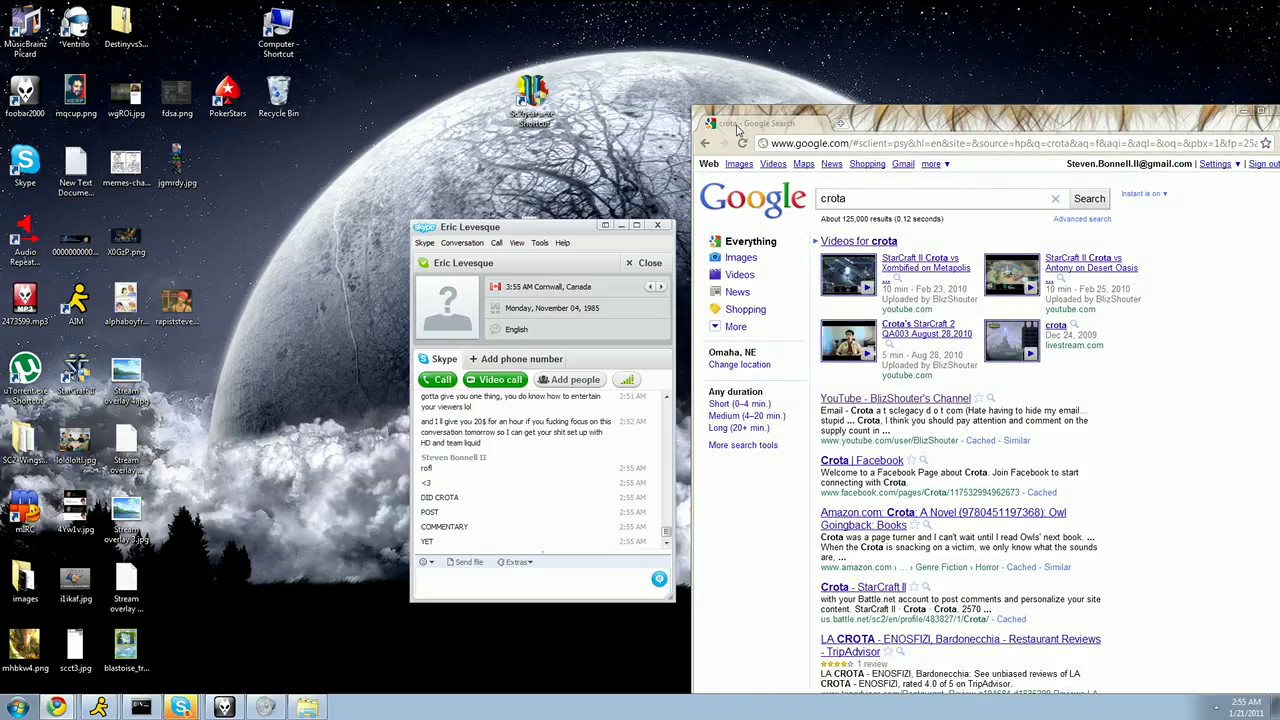
pyautogui.click(928, 399)
pyautogui.moveTo(995, 110); pyautogui.dragTo(700, 48)
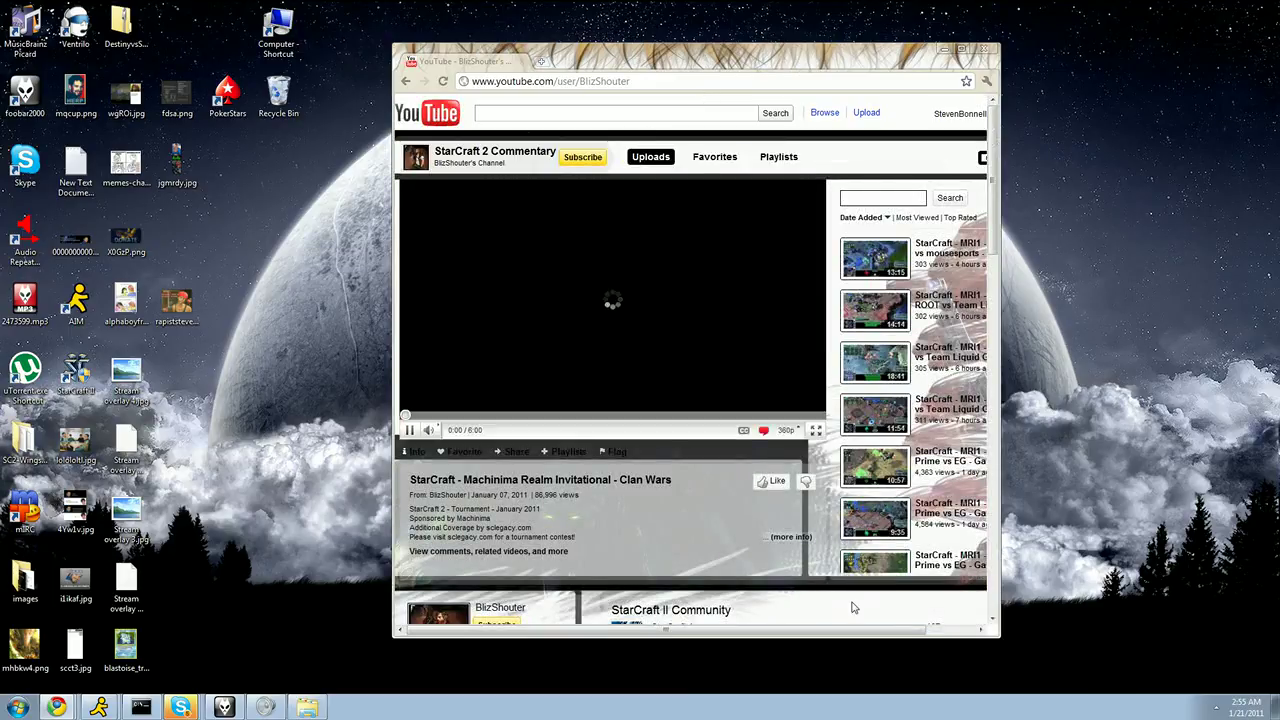
pyautogui.moveTo(680, 630); pyautogui.dragTo(730, 630)
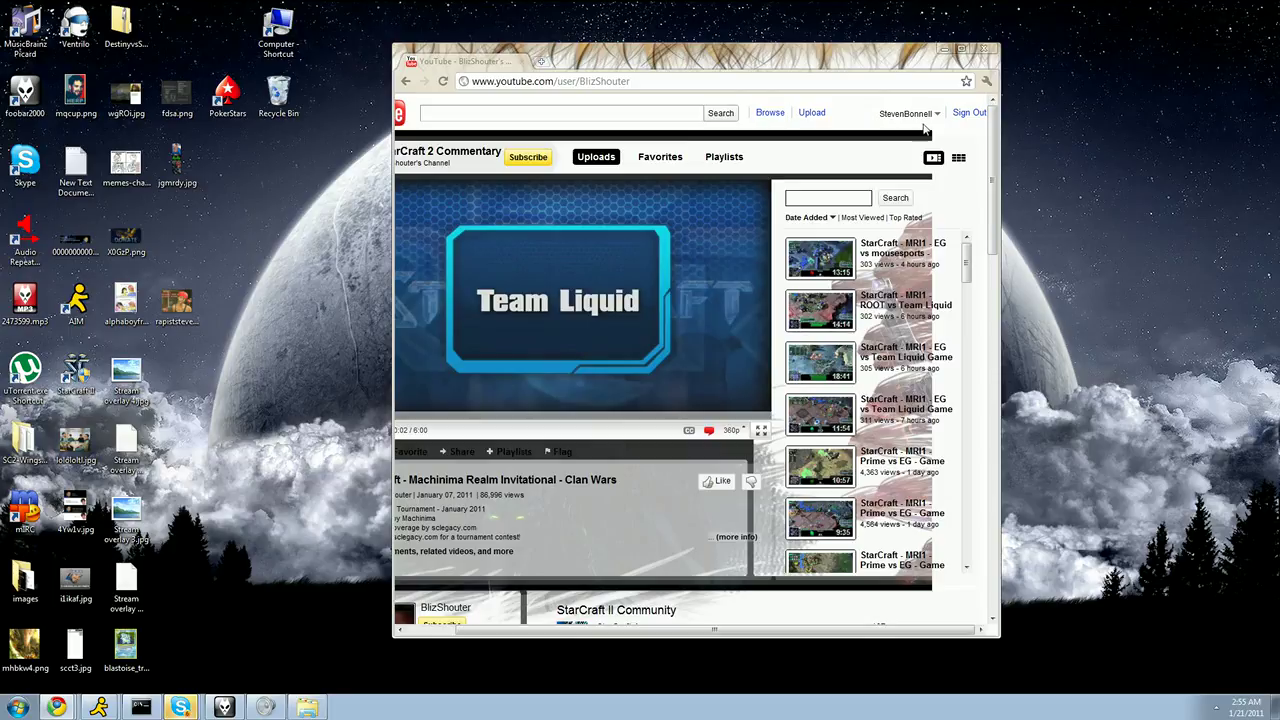
pyautogui.click(985, 52)
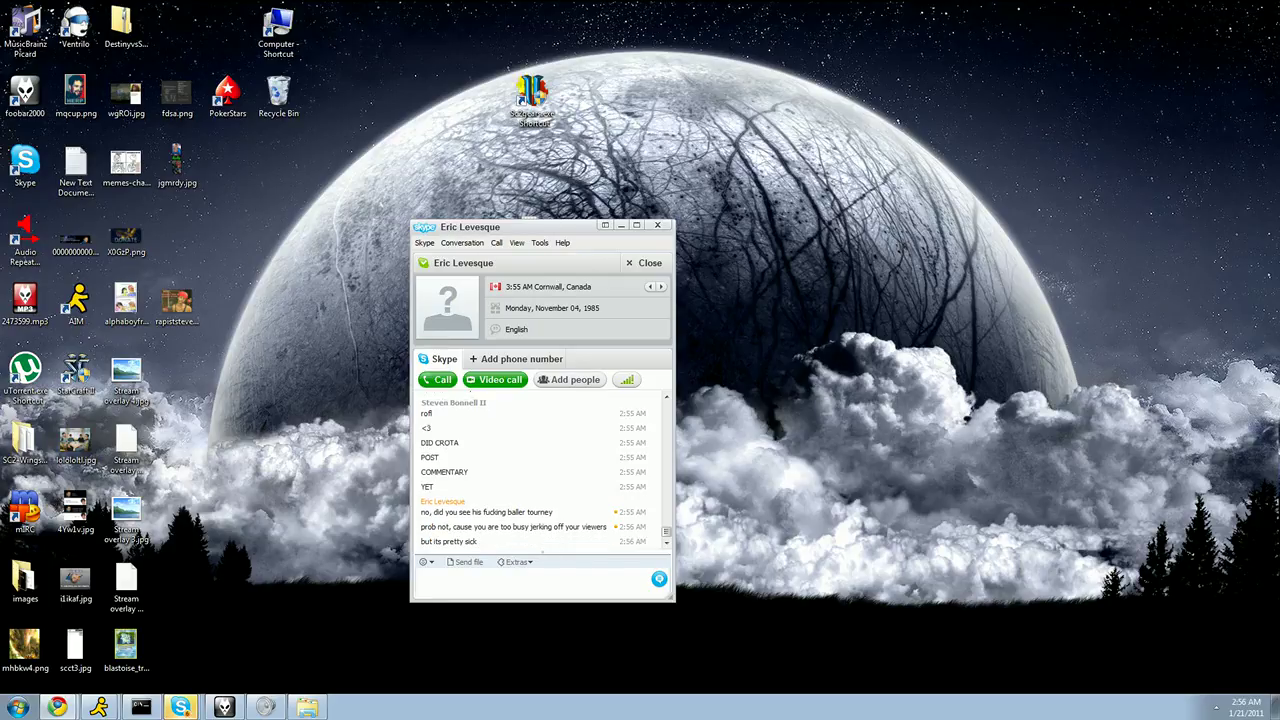
pyautogui.click(580, 587)
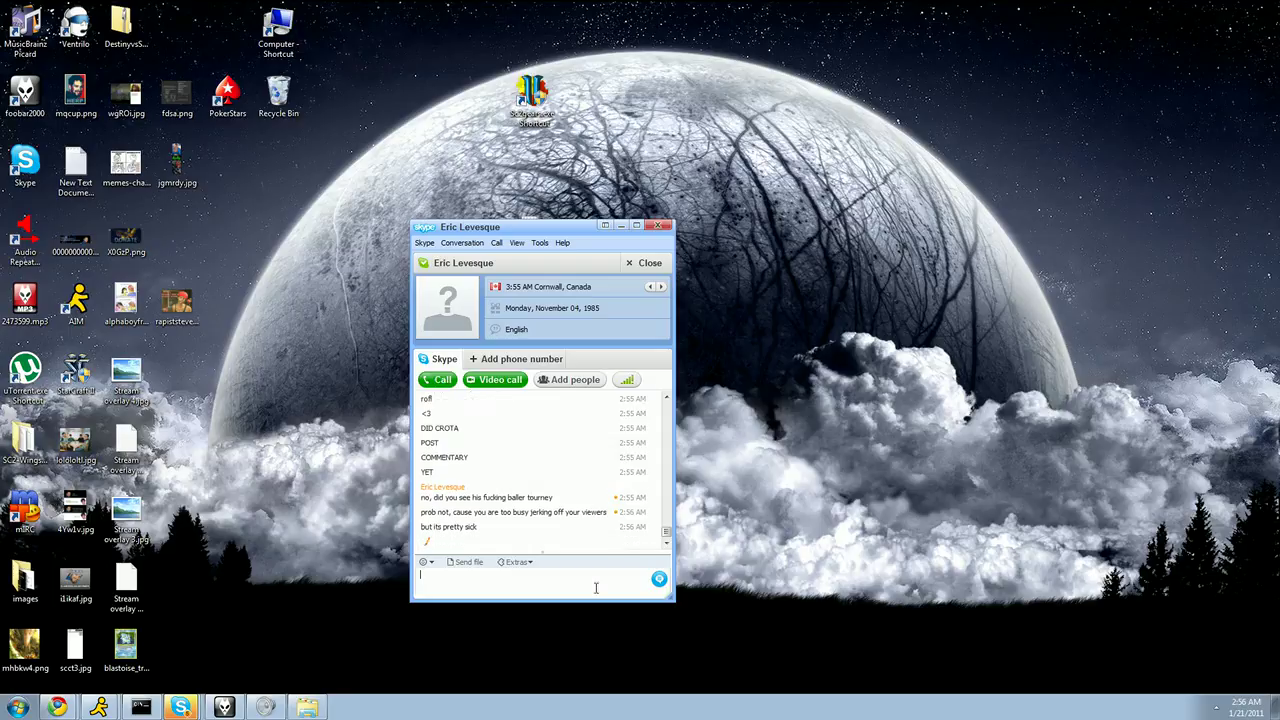
pyautogui.write('FUCKYOU')
pyautogui.press('Return')
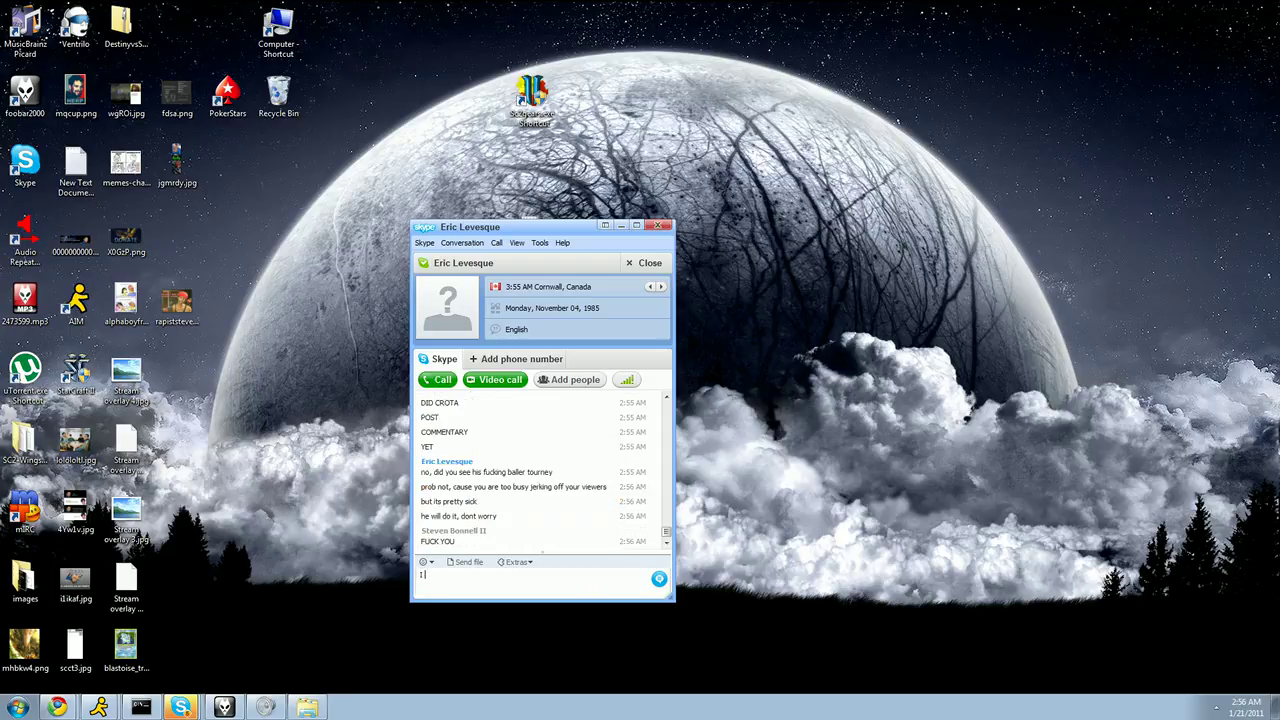
pyautogui.write('I hate watching pro gamers')
pyautogui.press('Return')
pyautogui.write("well, that's nto true")
pyautogui.press('Return')
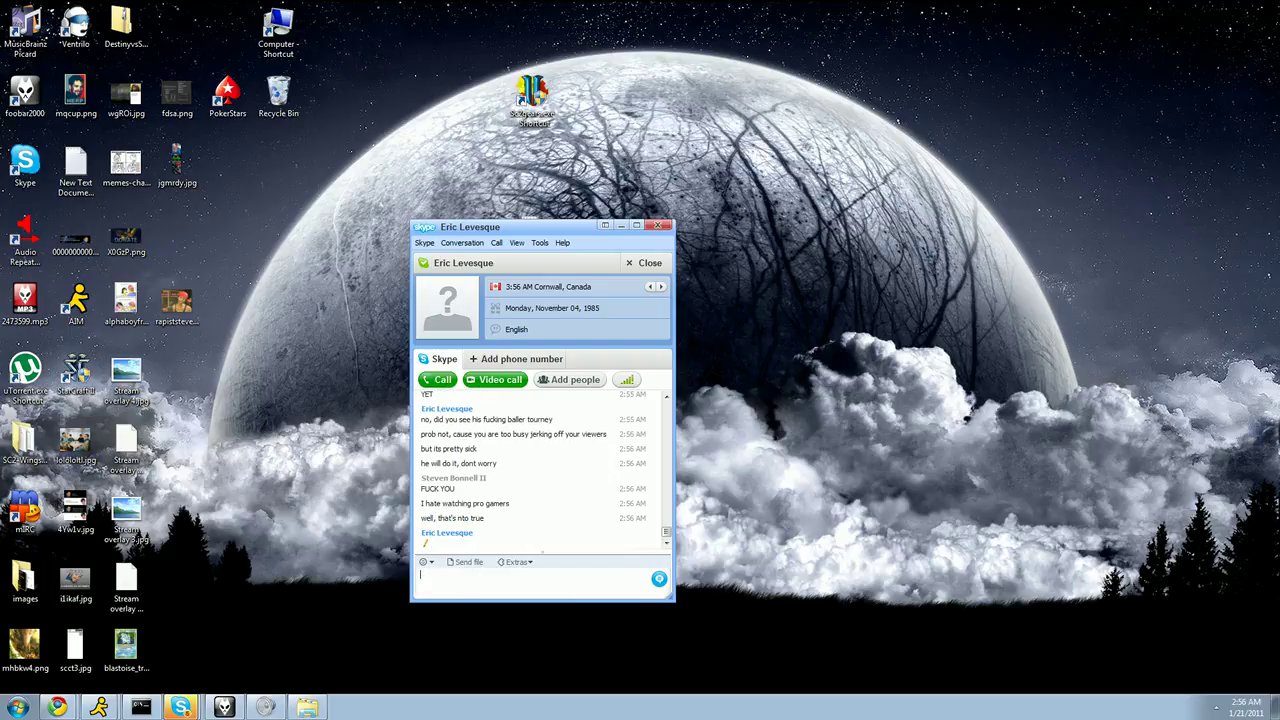
pyautogui.write('ust really lazy')
pyautogui.press('Return')
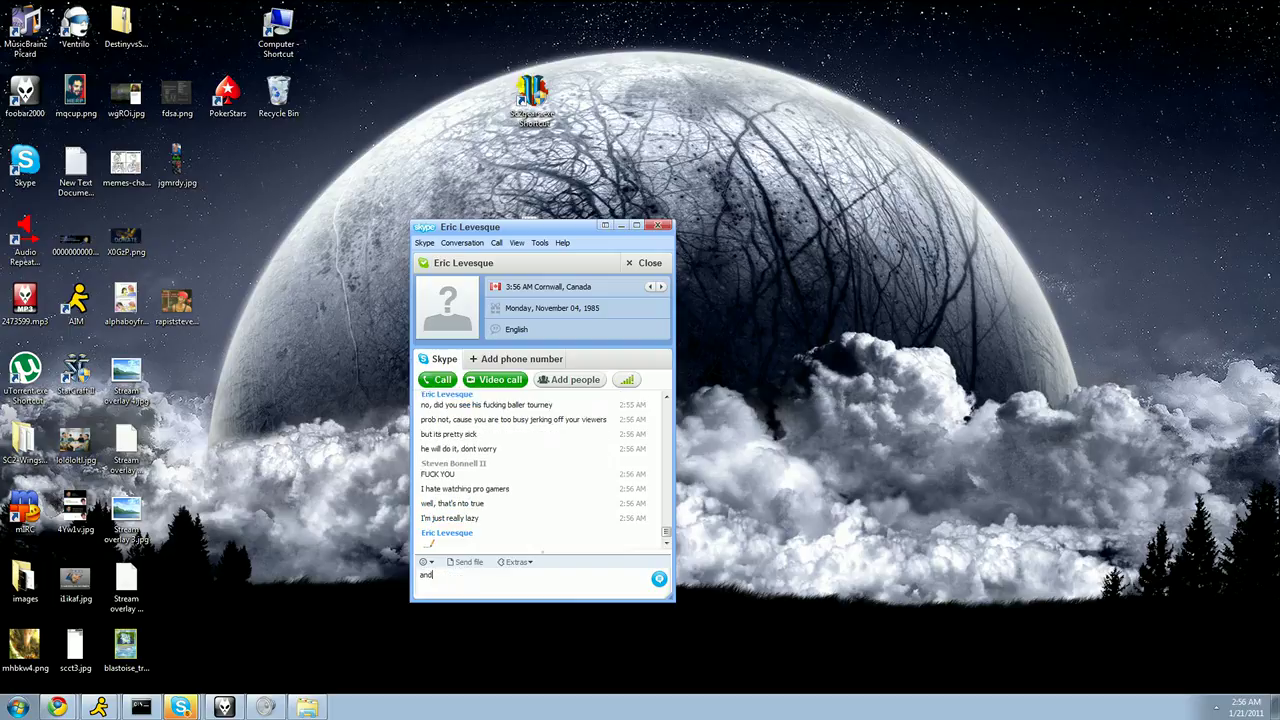
pyautogui.write('and never watch anything')
pyautogui.press('Return')
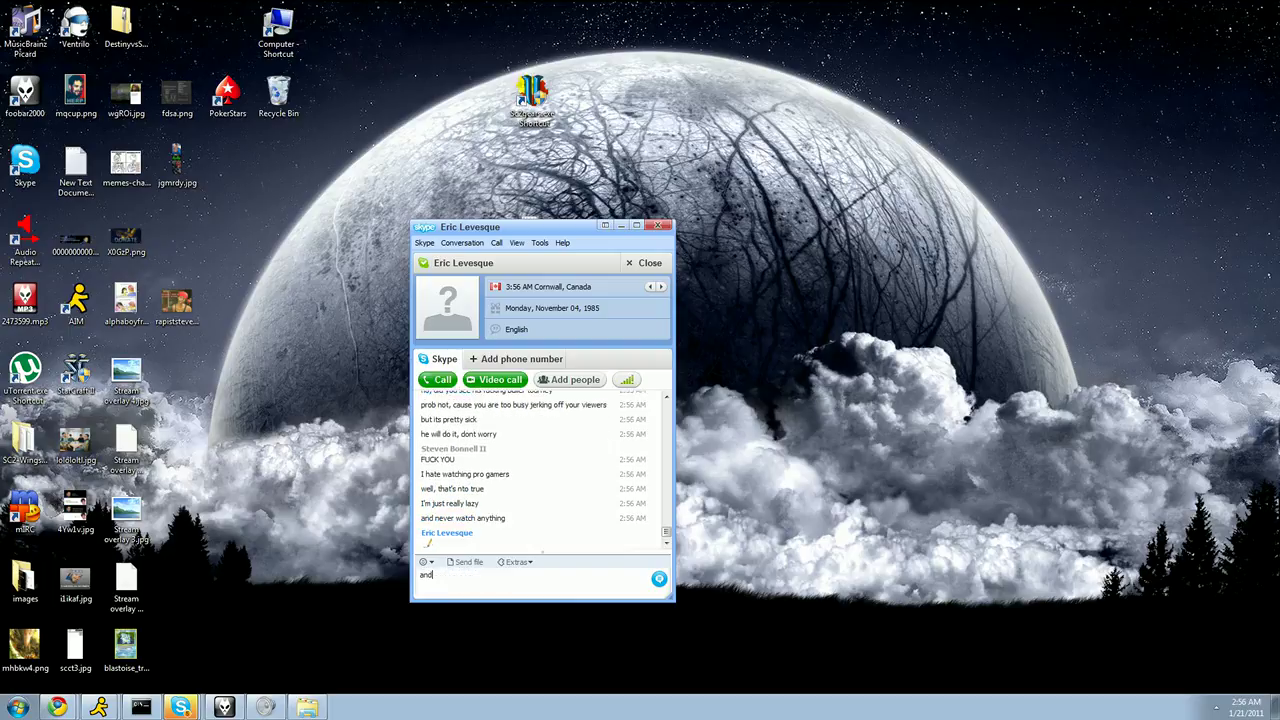
pyautogui.write('and when I finally do get motivated t')
pyautogui.write('o watch shit')
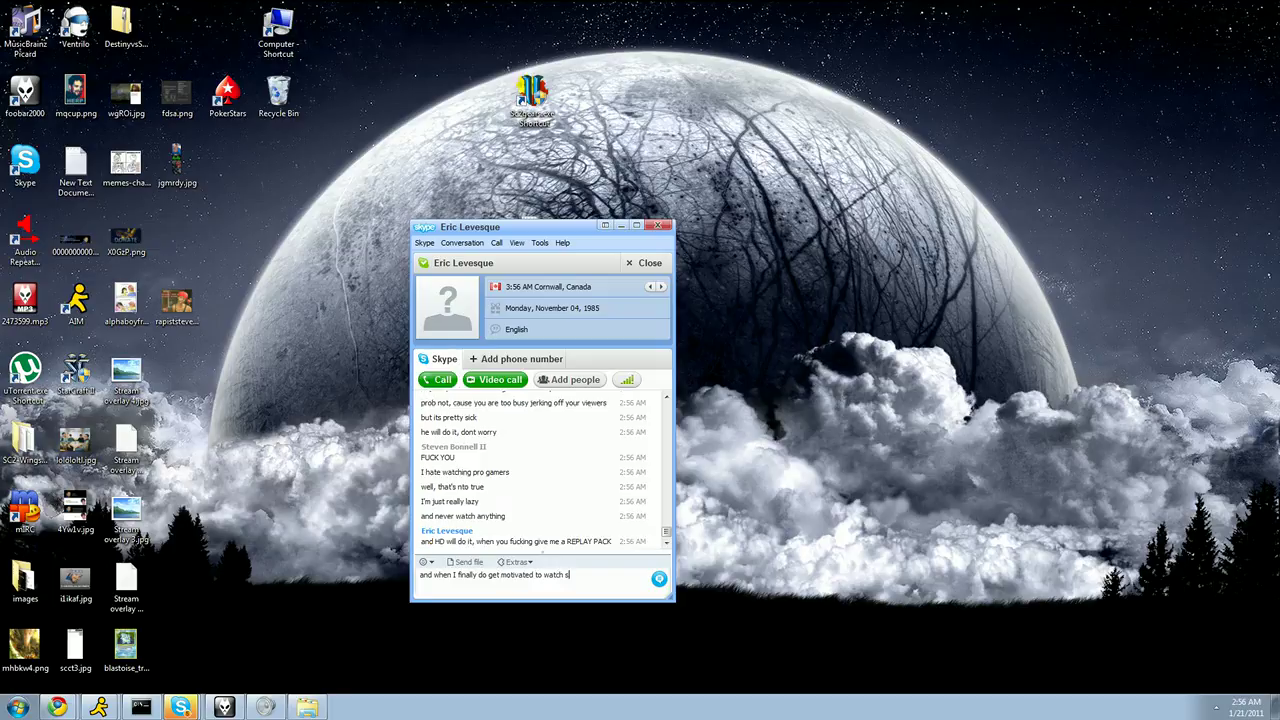
pyautogui.press('Return')
pyautogui.write('the games are terrible')
pyautogui.press('Return')
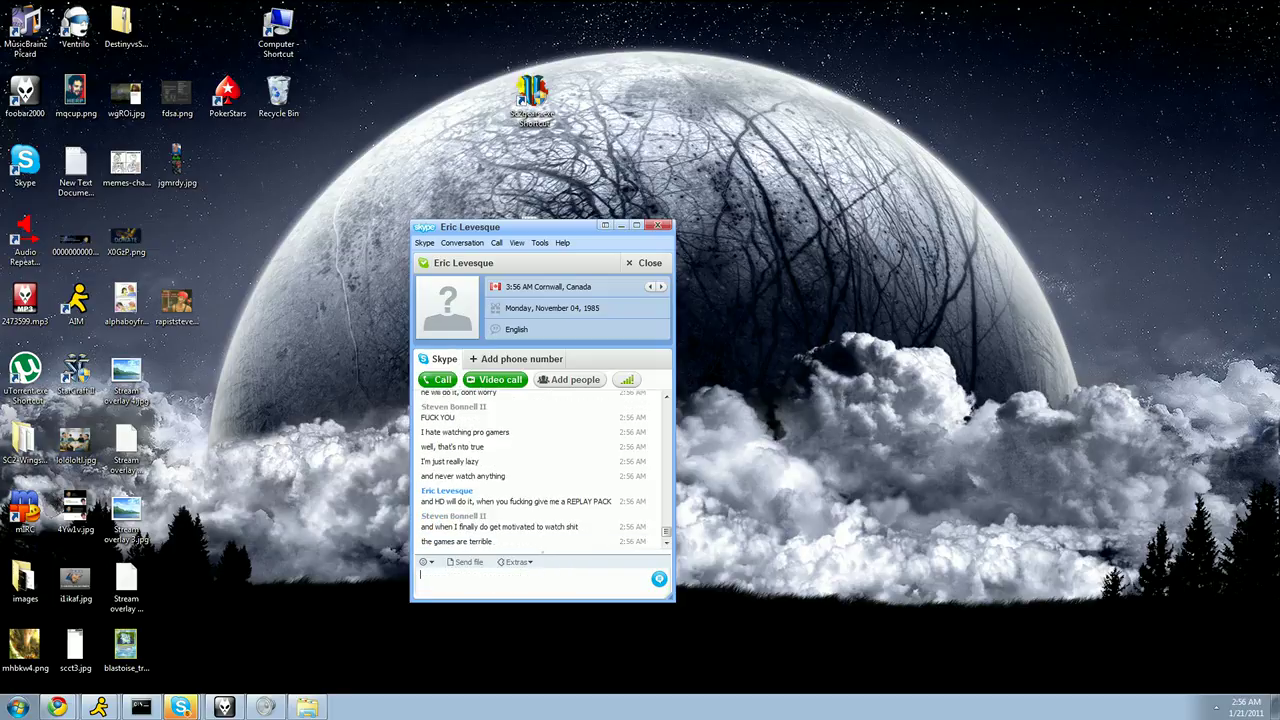
pyautogui.write('ie:')
pyautogui.press('Return')
pyautogui.write('idra vs jinro')
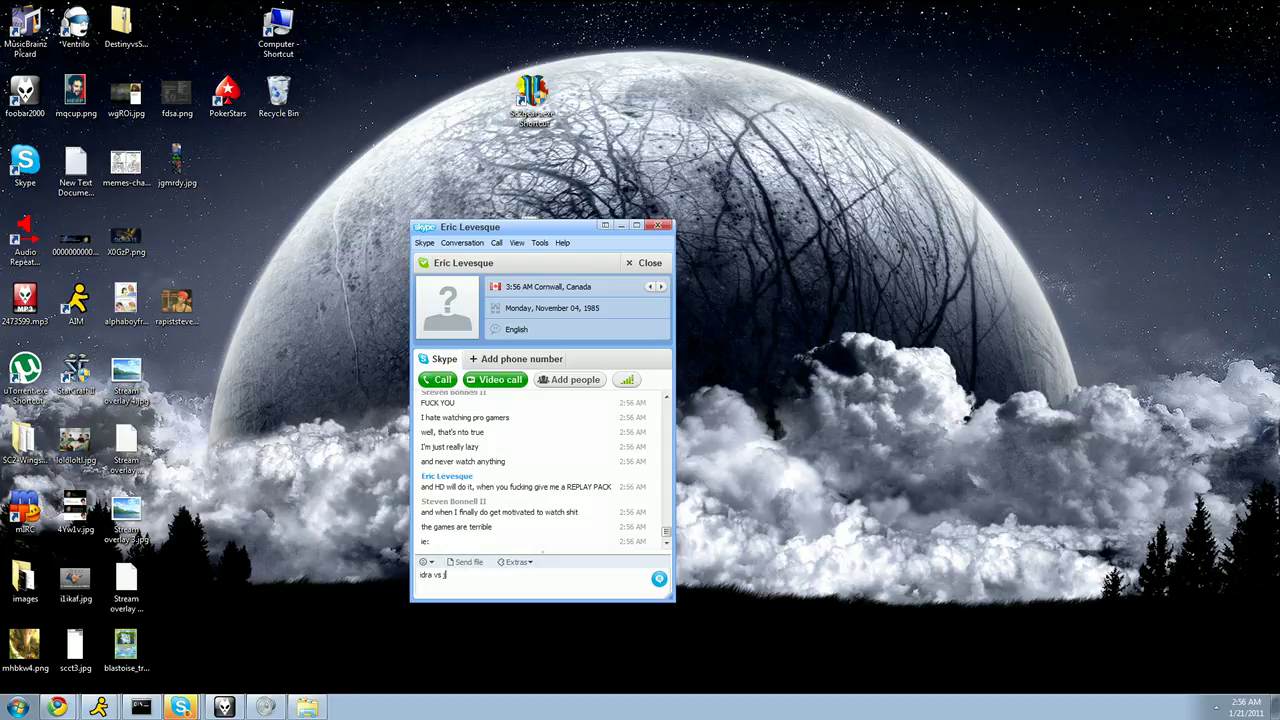
pyautogui.press('Return')
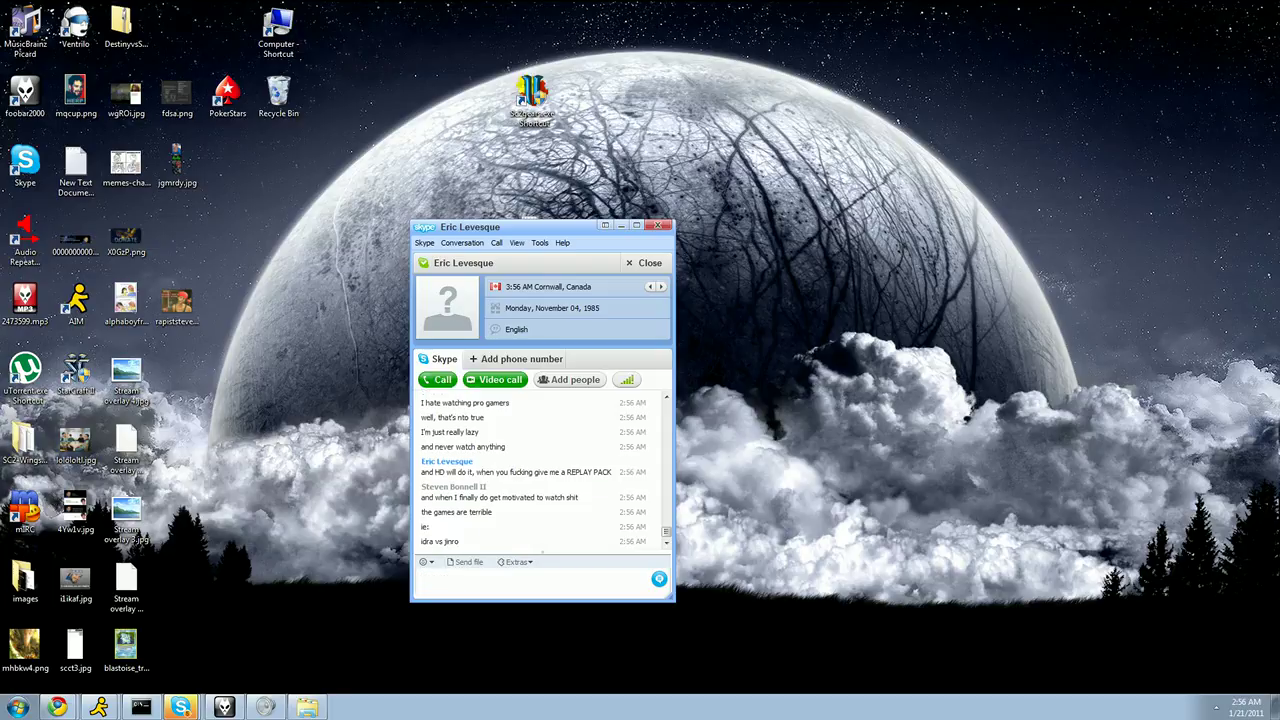
# Send the trolling question, a typo-corrected reply, the generalizations line and the no-tip message
pyautogui.hotkey('alt', 'Tab')
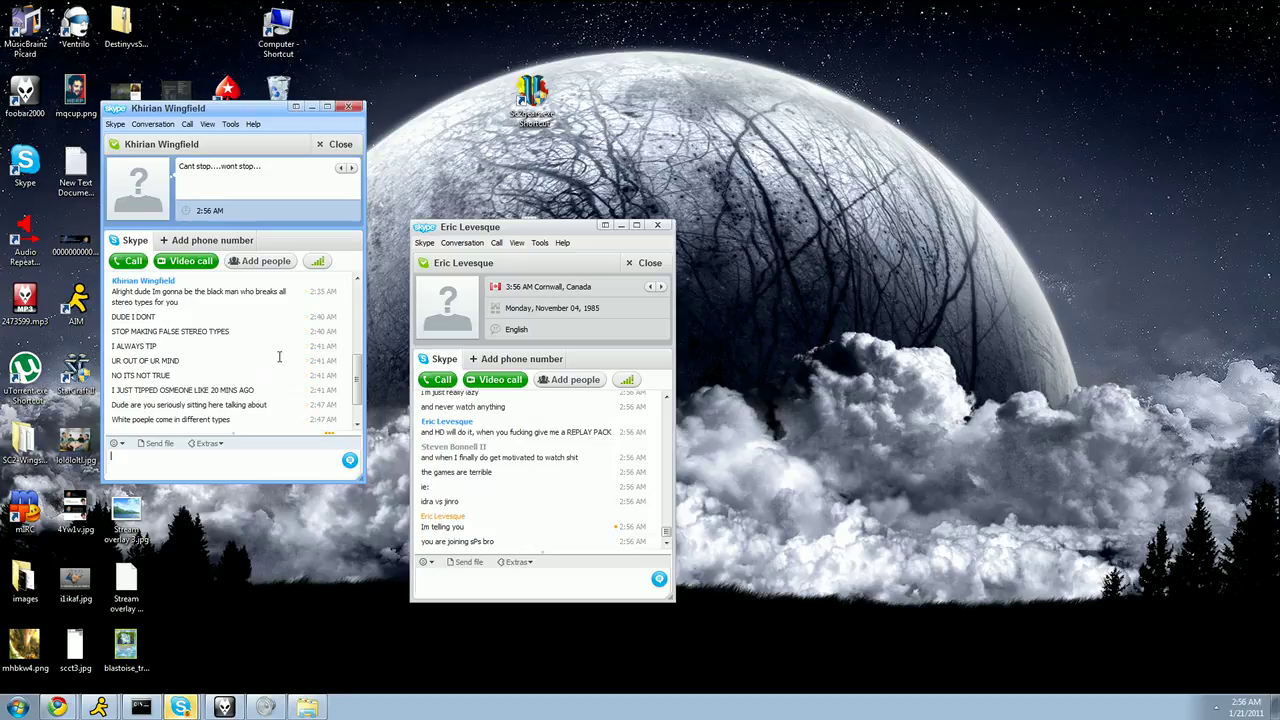
pyautogui.click(239, 457)
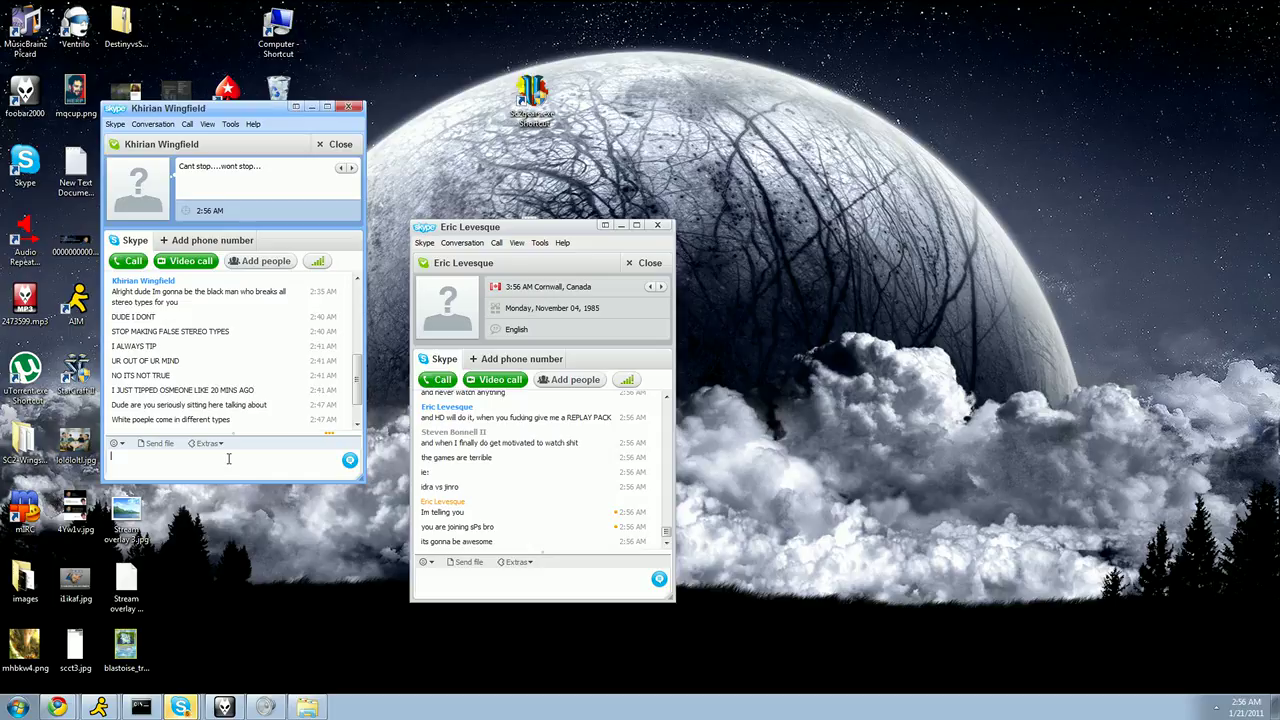
pyautogui.write('You trolling me bro?')
pyautogui.press('Return')
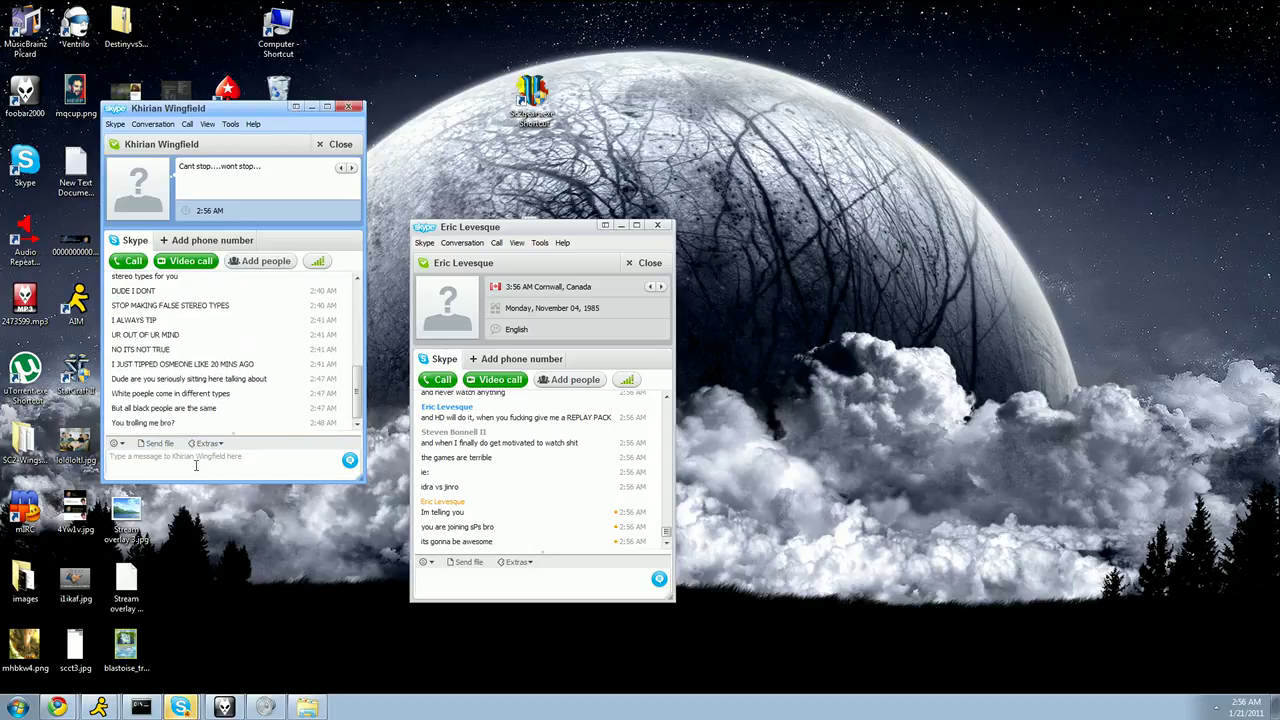
pyautogui.write('WGAT')
pyautogui.press('BackSpace')
pyautogui.press('BackSpace')
pyautogui.press('BackSpace')
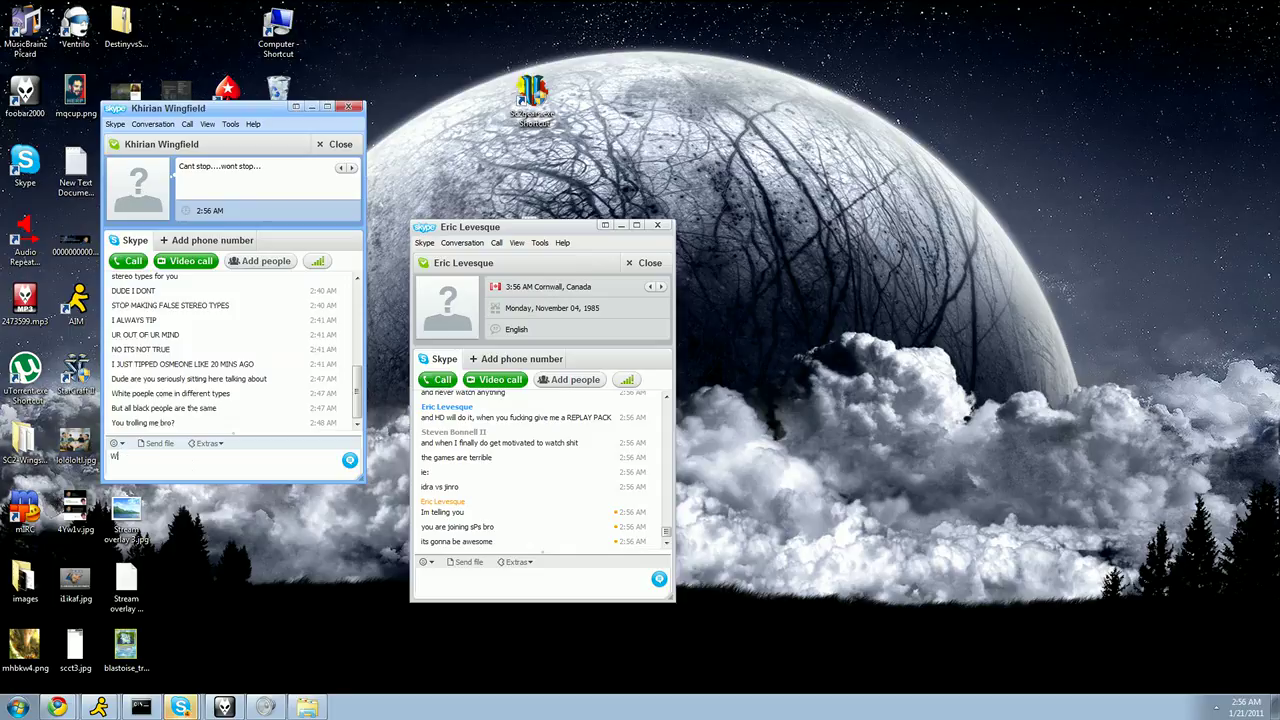
pyautogui.write('HAT THE FUCK')
pyautogui.press('Return')
pyautogui.write('I WAS MAKING GENERAL')
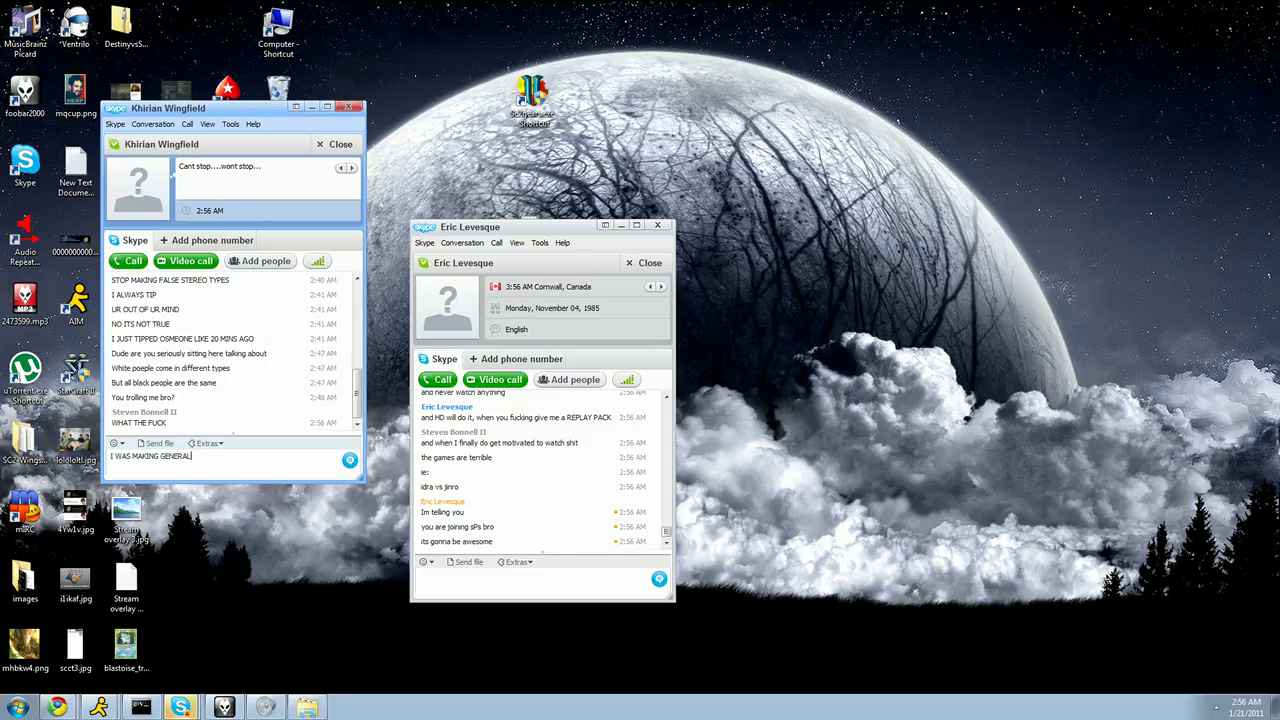
pyautogui.write('IZATIONS')
pyautogui.press('Return')
pyautogui.write('THERE ARE L')
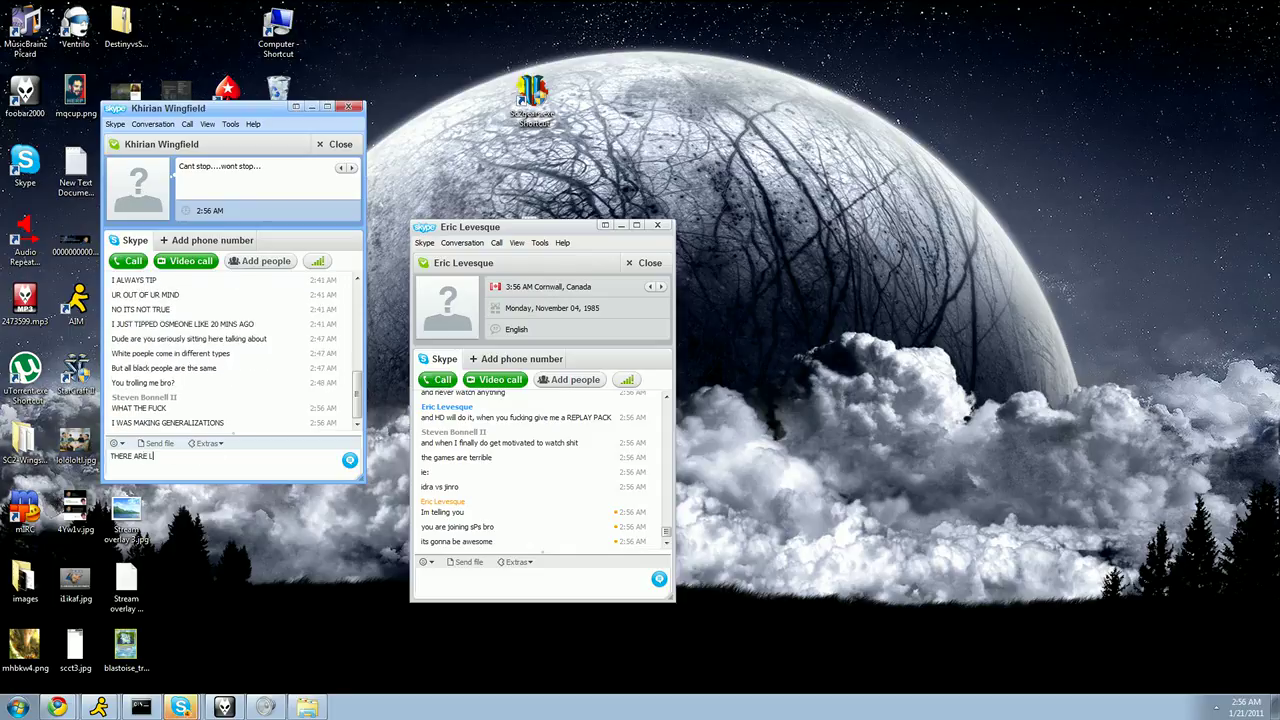
pyautogui.write('OTS OF GENERALIZED WHITE PEOPLE WHO DON')
pyautogui.write("'T TIP FOR SHIT EITHER")
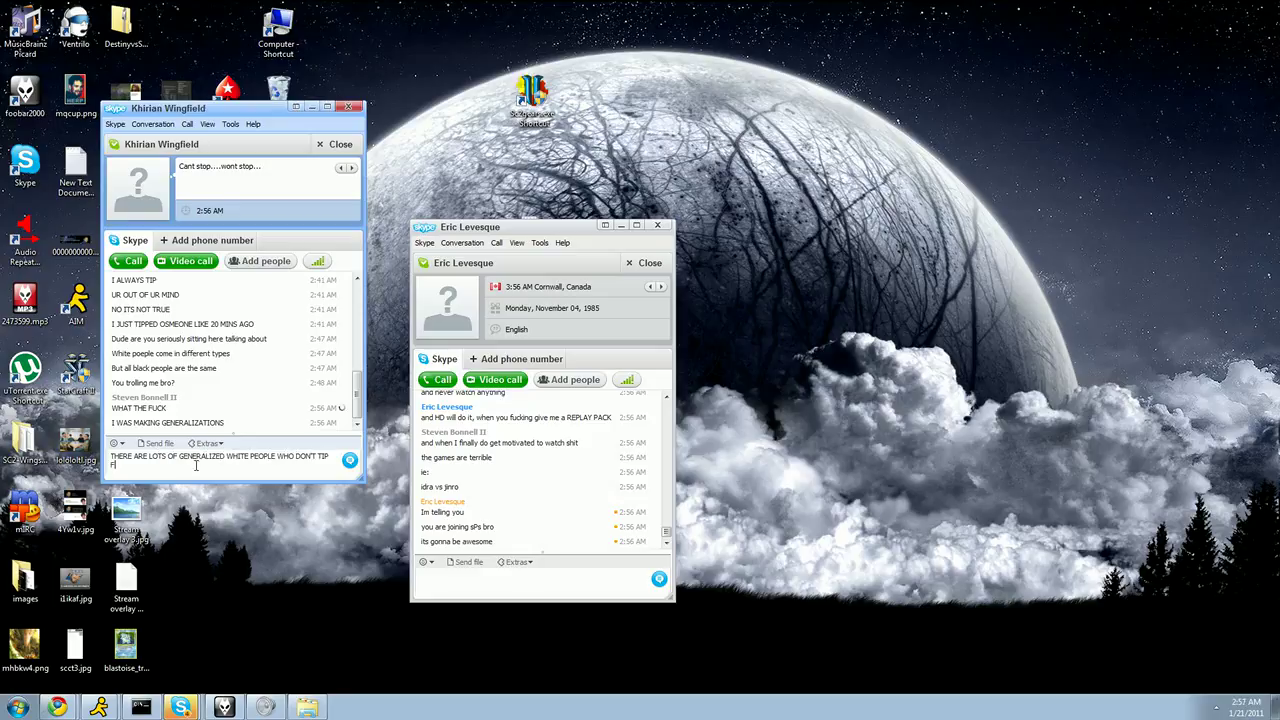
pyautogui.press('Return')
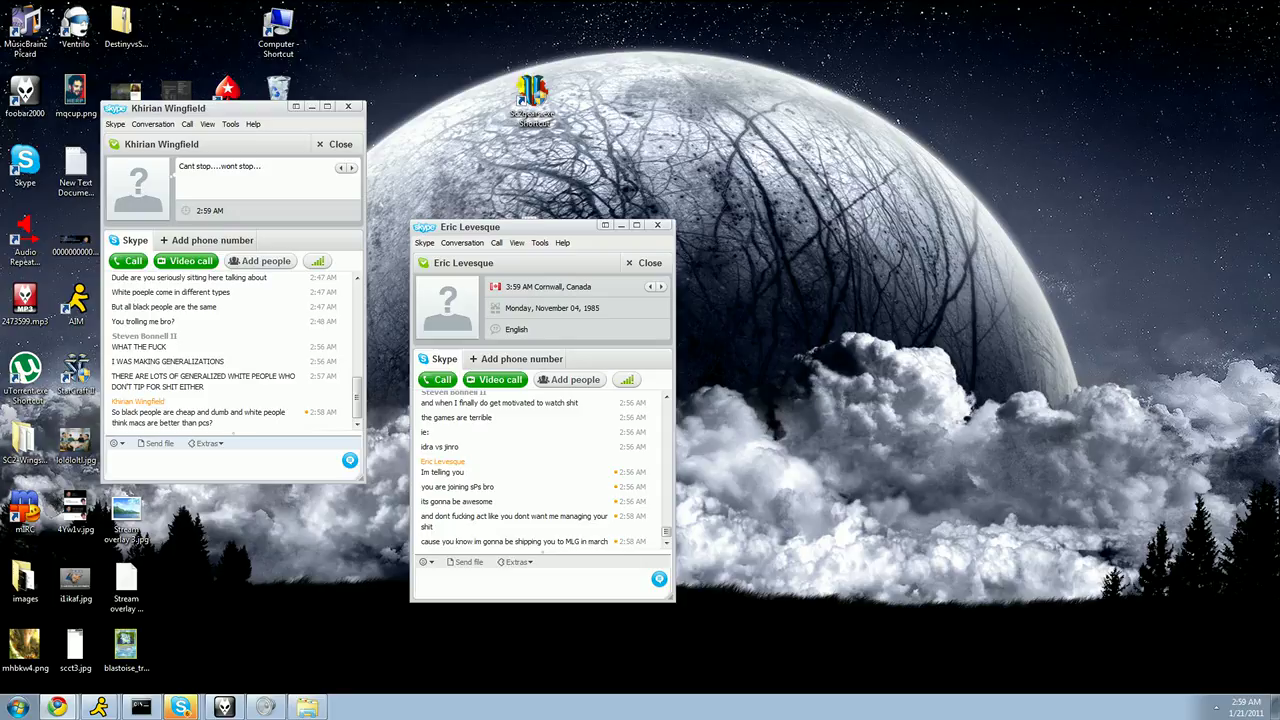
pyautogui.click(269, 467)
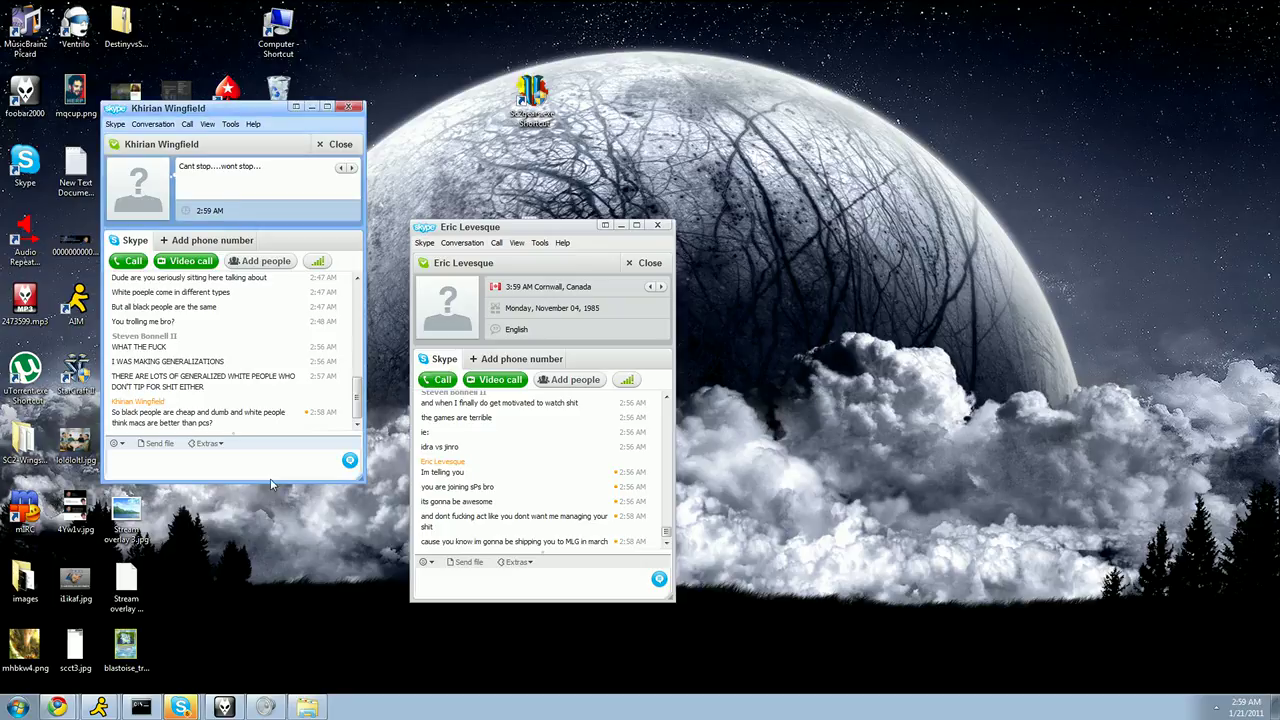
pyautogui.write('WAT')
pyautogui.press('Return')
pyautogui.write('not all black')
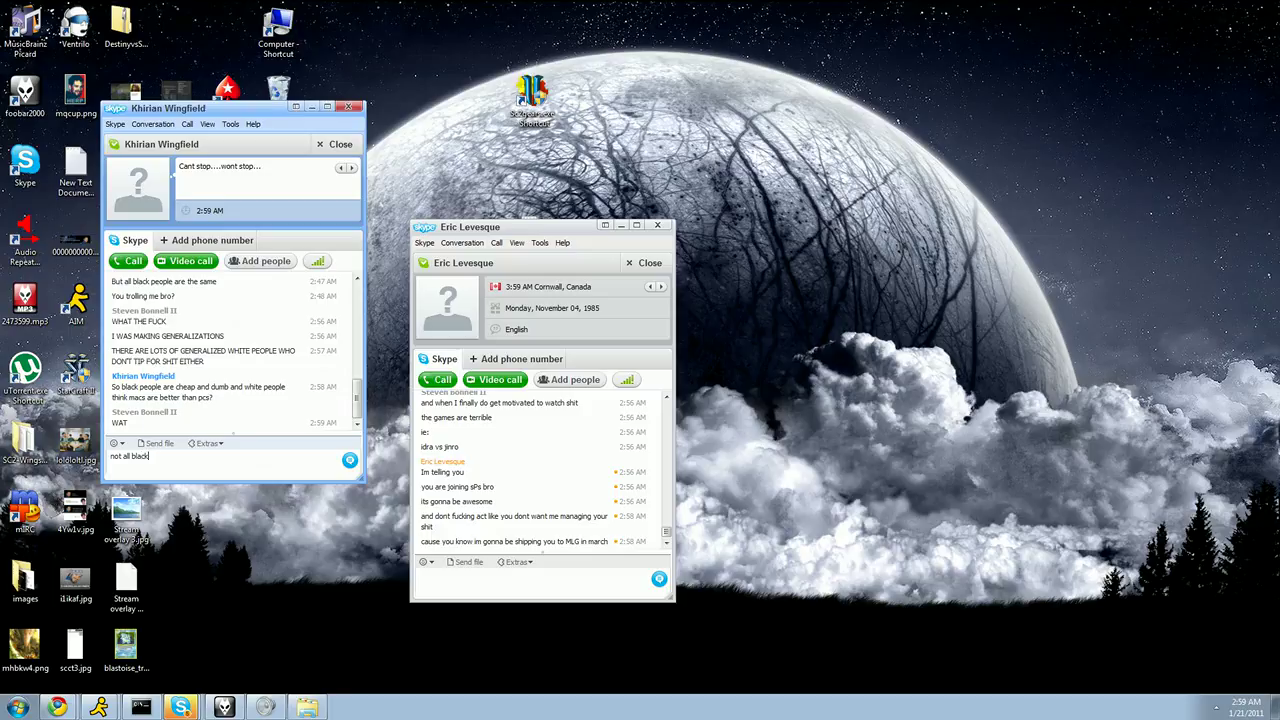
pyautogui.write(' people are cheap and dumb, our pre')
pyautogui.write('sident of bl')
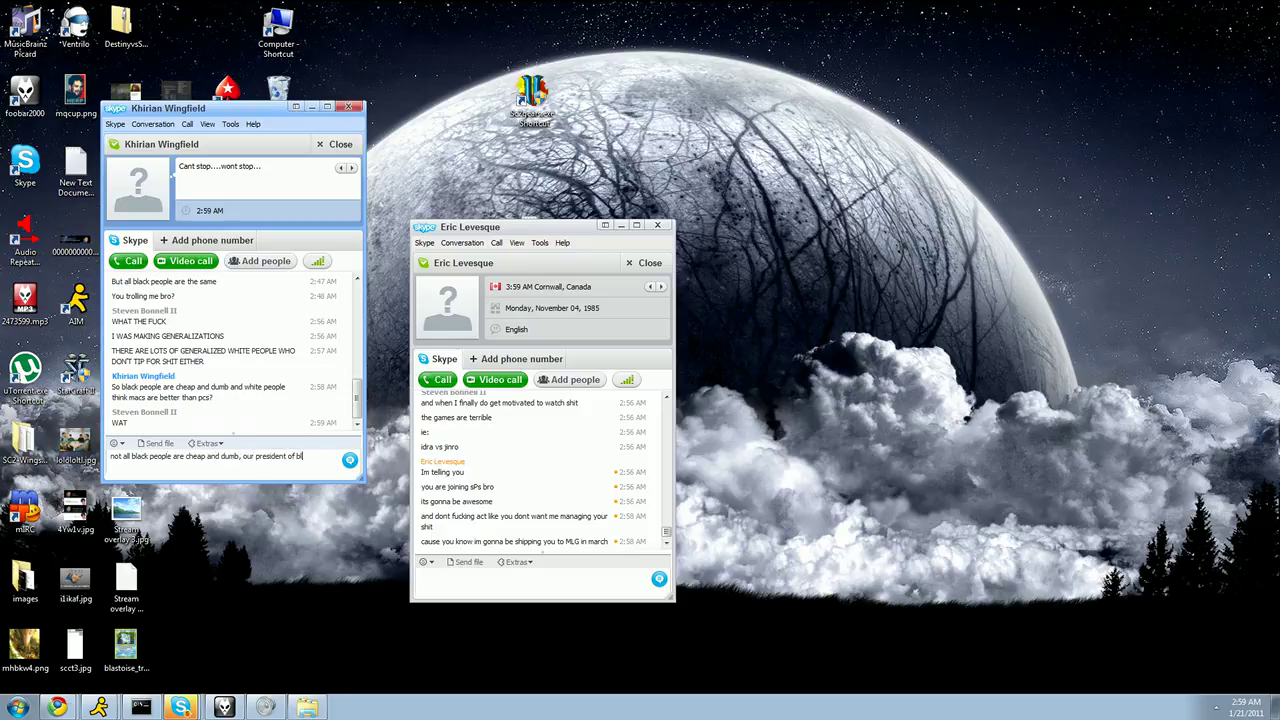
pyautogui.write('ack, after all!')
pyautogui.press('Return')
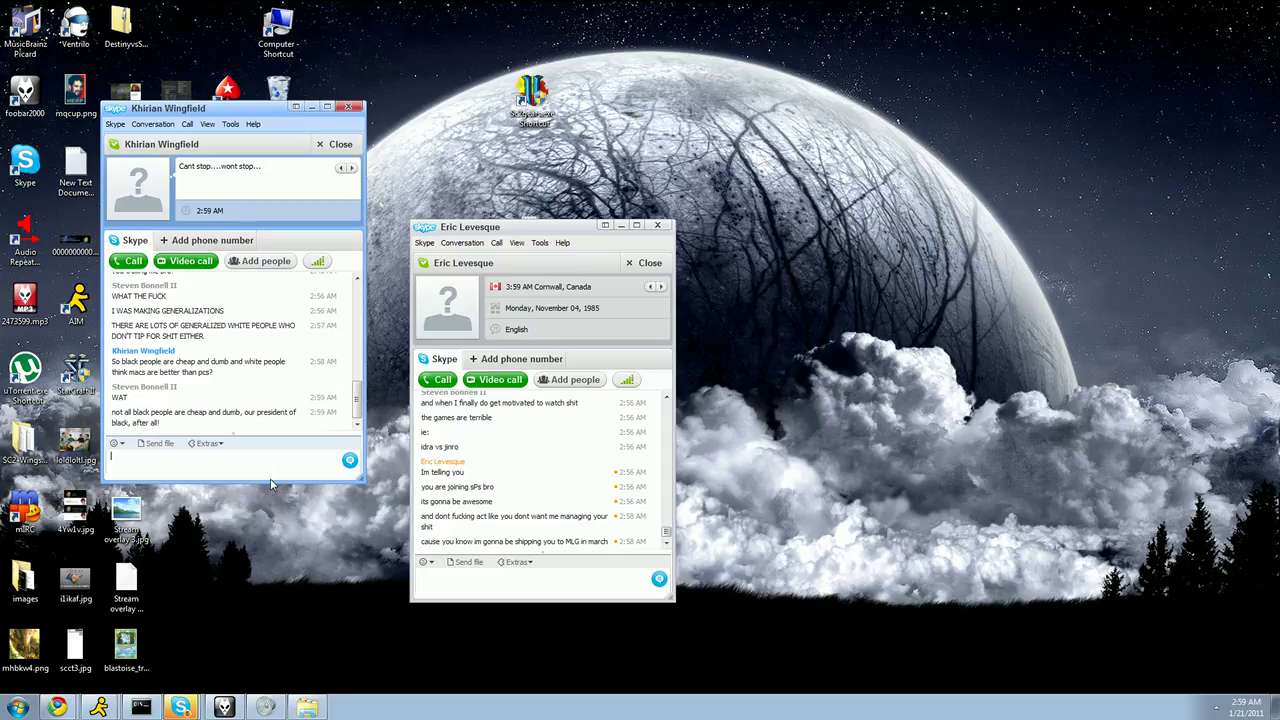
pyautogui.write('"whi')
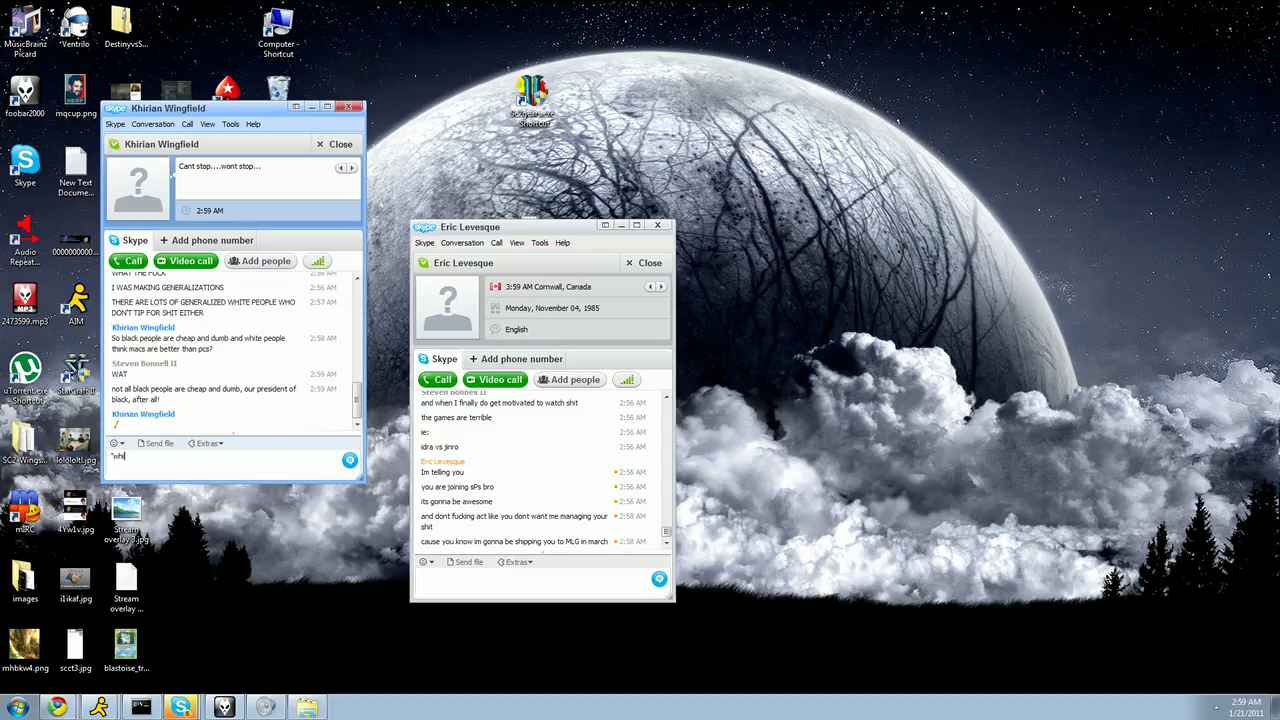
pyautogui.press('BackSpace')
pyautogui.press('BackSpace')
pyautogui.press('BackSpace')
pyautogui.press('BackSpace')
pyautogui.click(540, 450)
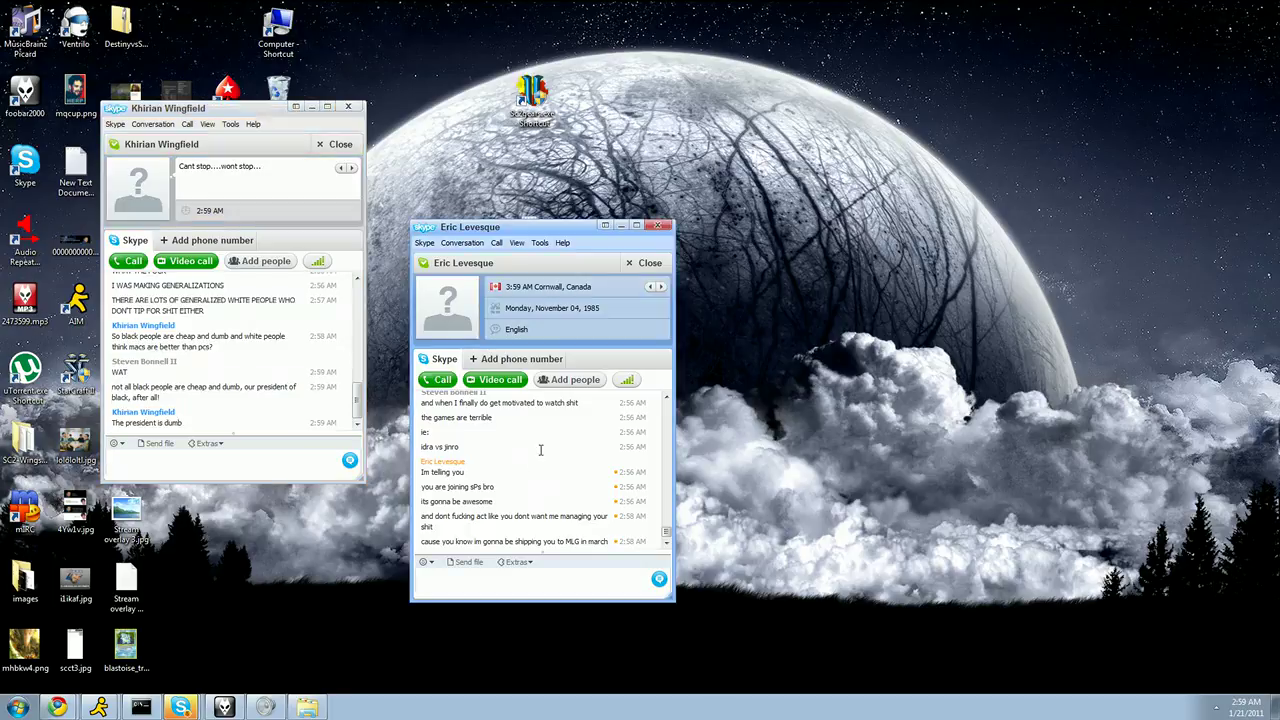
pyautogui.click(531, 587)
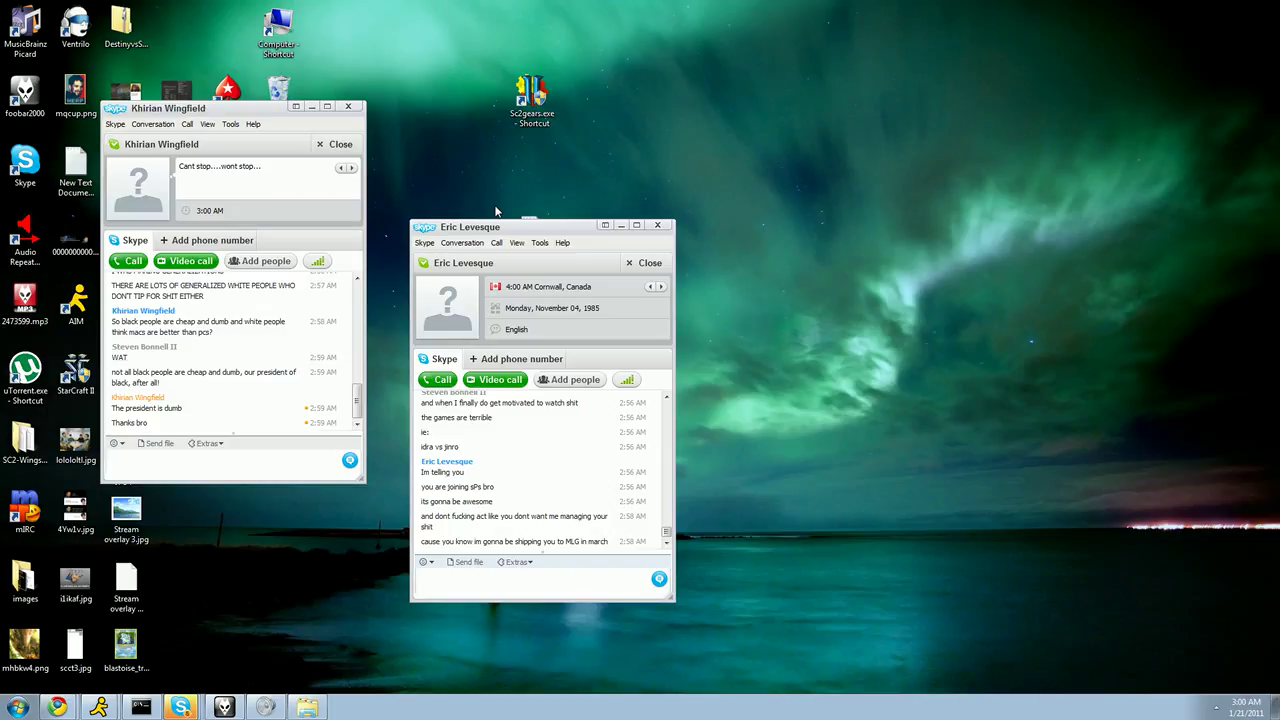
pyautogui.click(260, 476)
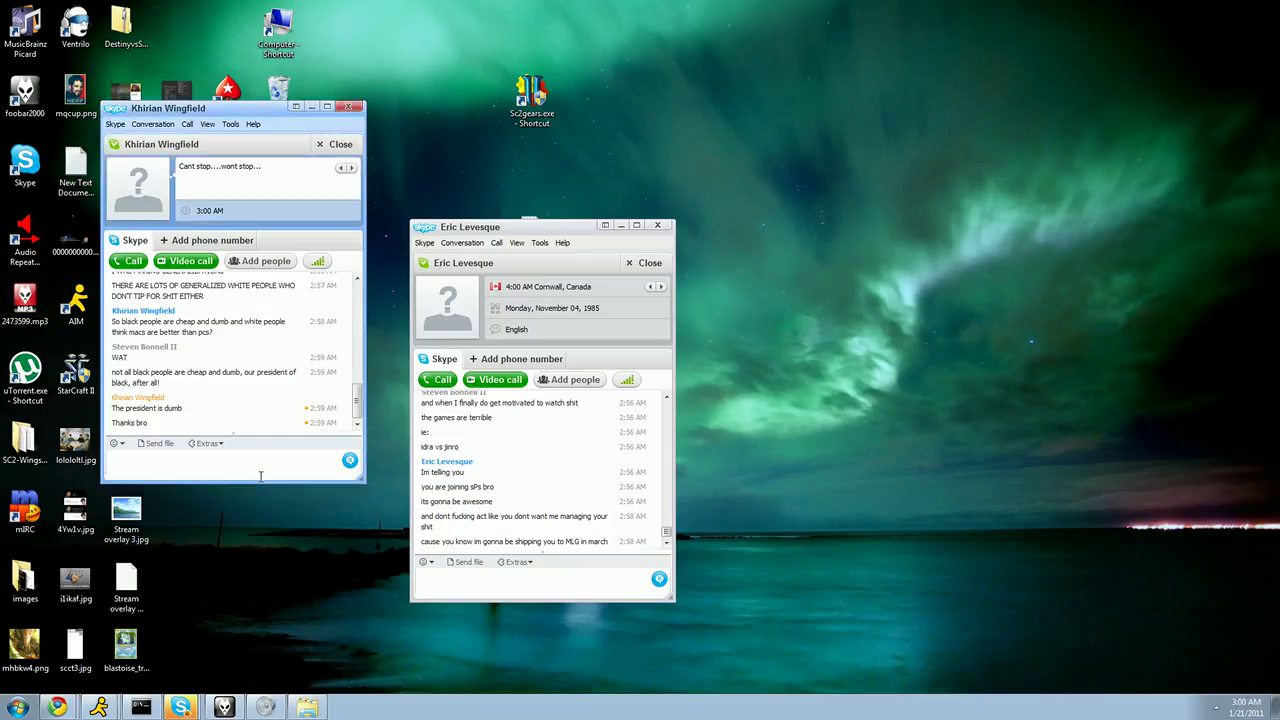
pyautogui.write('=(')
pyautogui.press('Return')
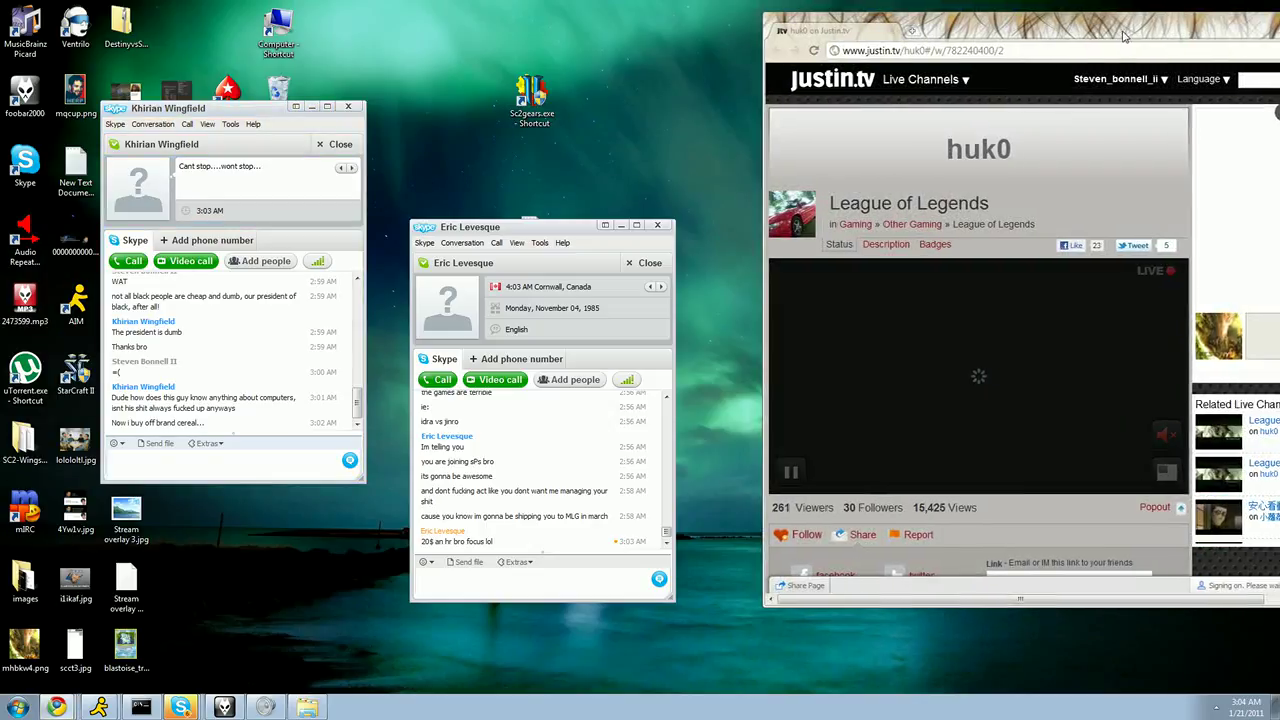
# Move the justin.tv stream window toward the screen centre and maximize it
pyautogui.moveTo(1147, 18); pyautogui.dragTo(905, 97)
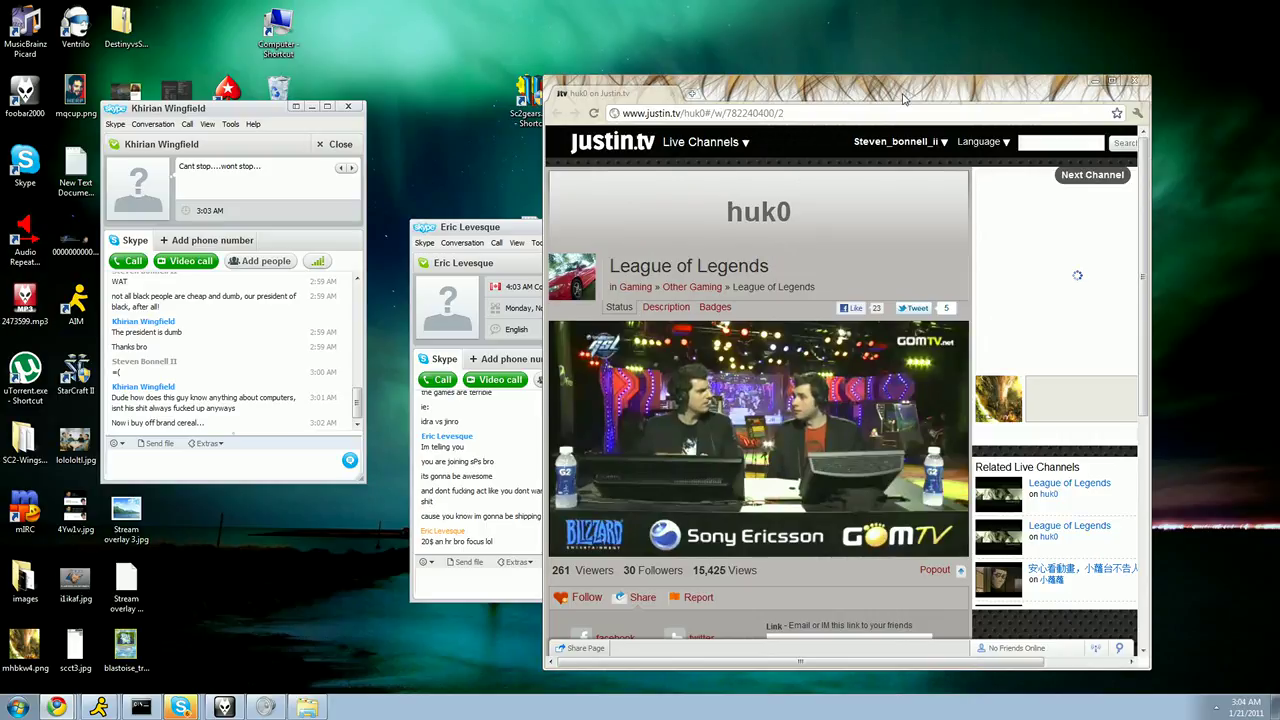
pyautogui.doubleClick(905, 97)
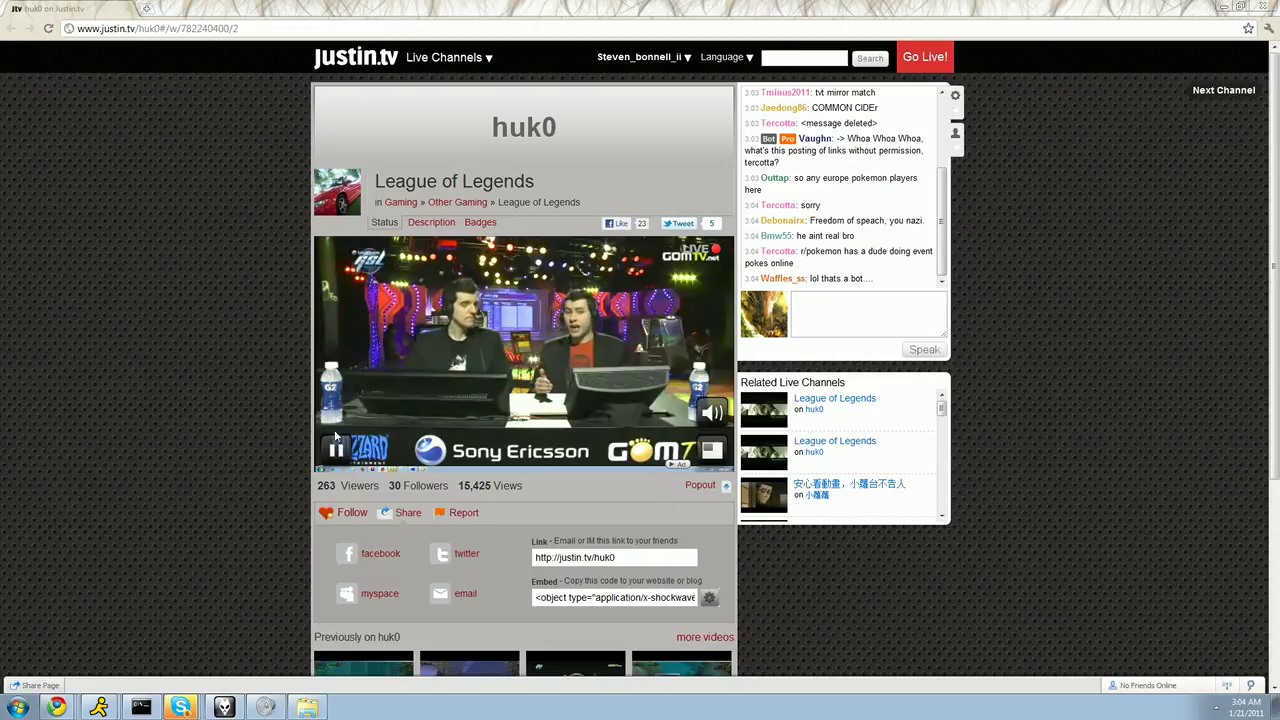
pyautogui.scroll(-5, 285, 493)
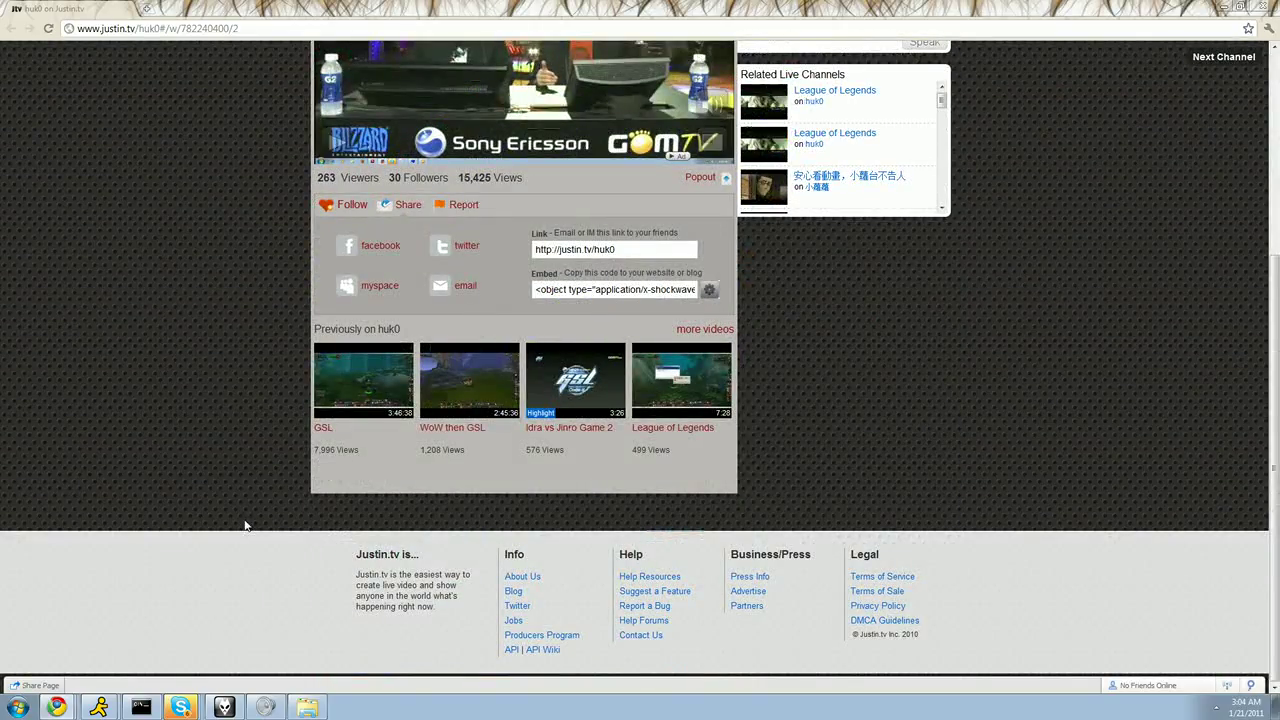
pyautogui.scroll(8, 247, 525)
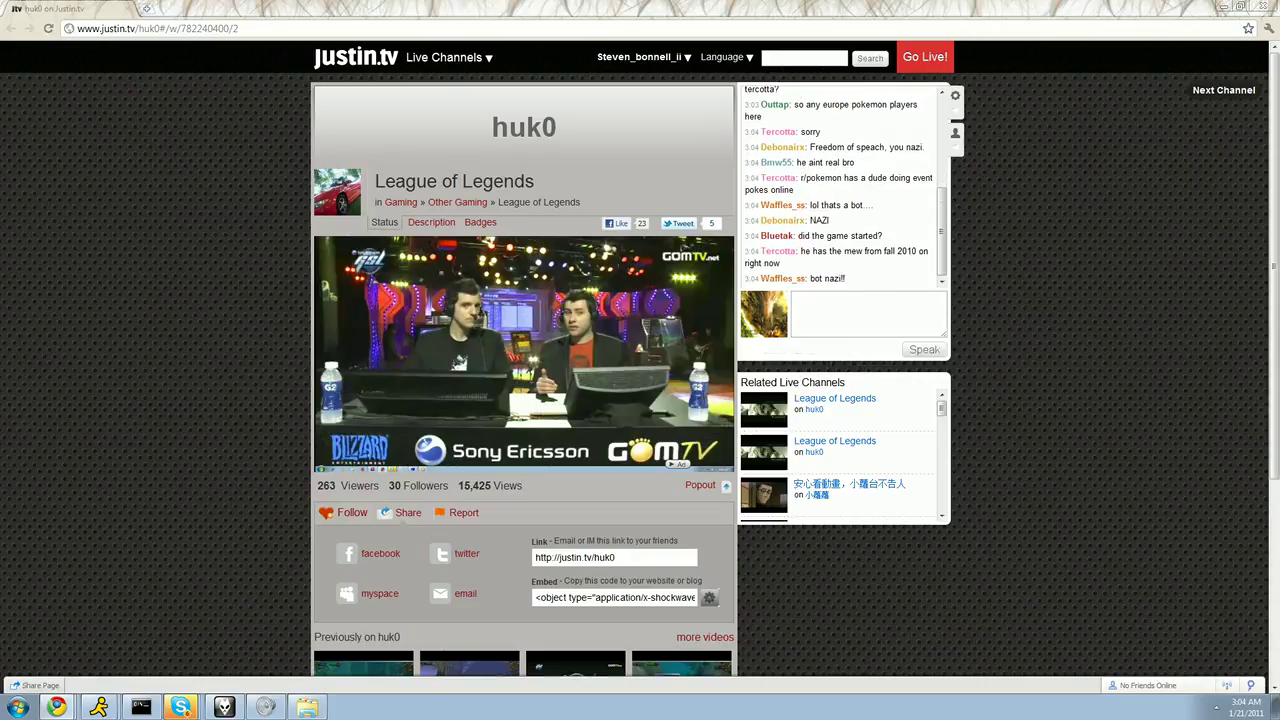
pyautogui.moveTo(780, 8); pyautogui.dragTo(1170, 97)
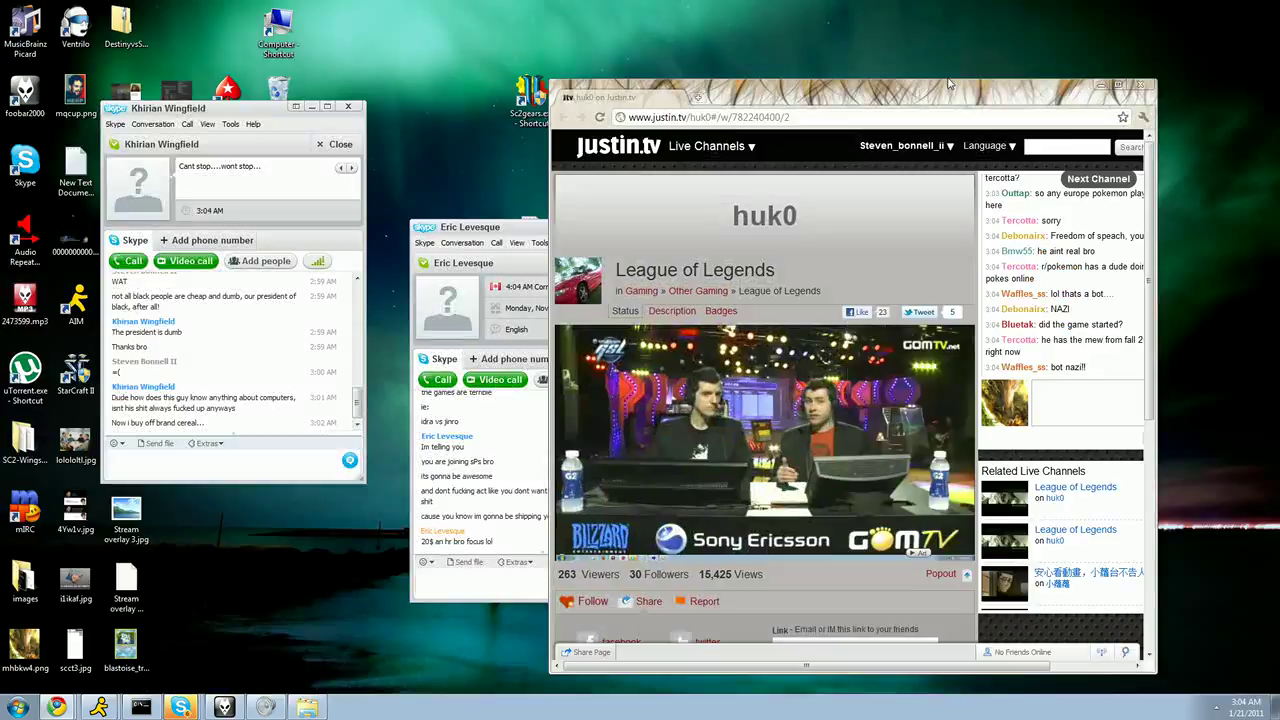
pyautogui.click(1138, 85)
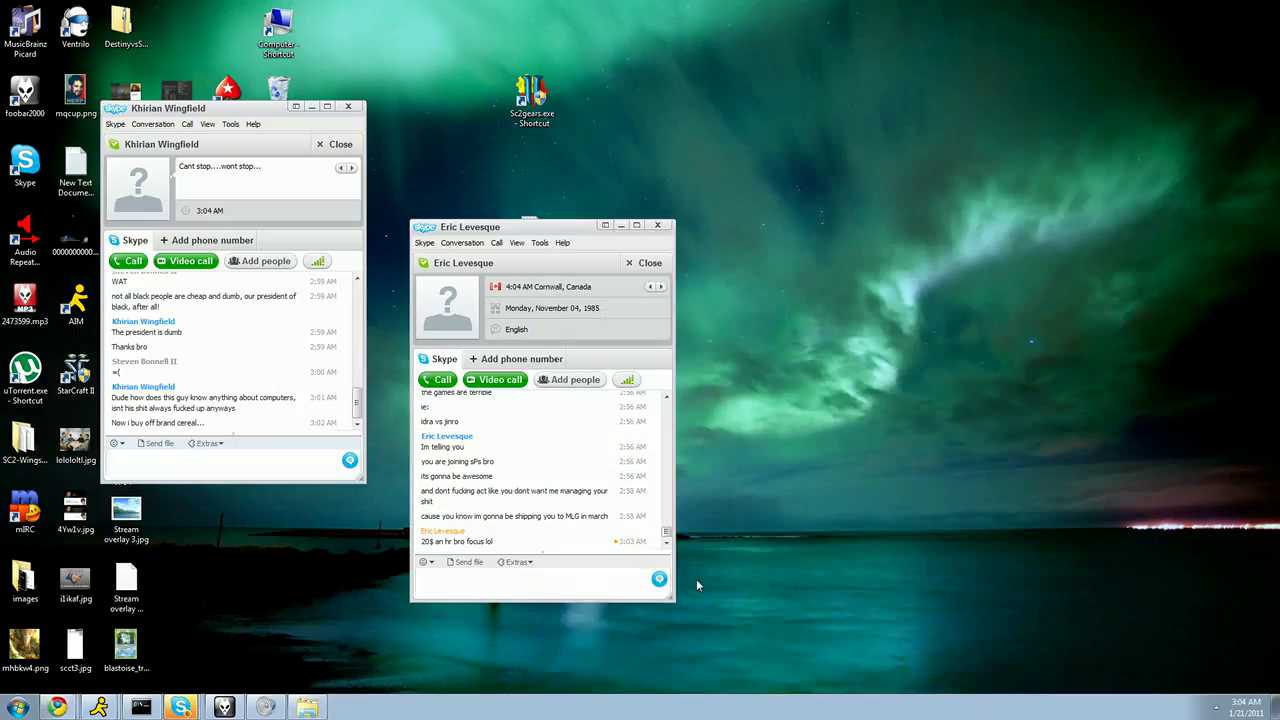
pyautogui.click(549, 585)
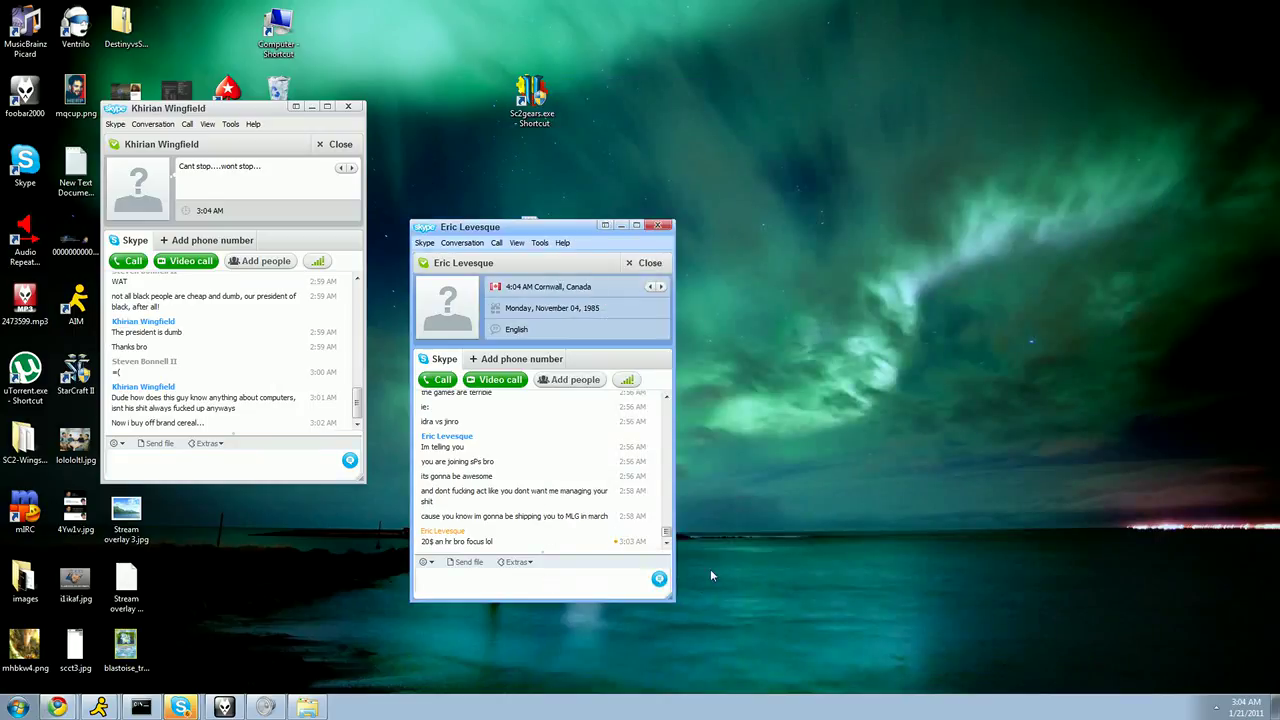
pyautogui.click(760, 450)
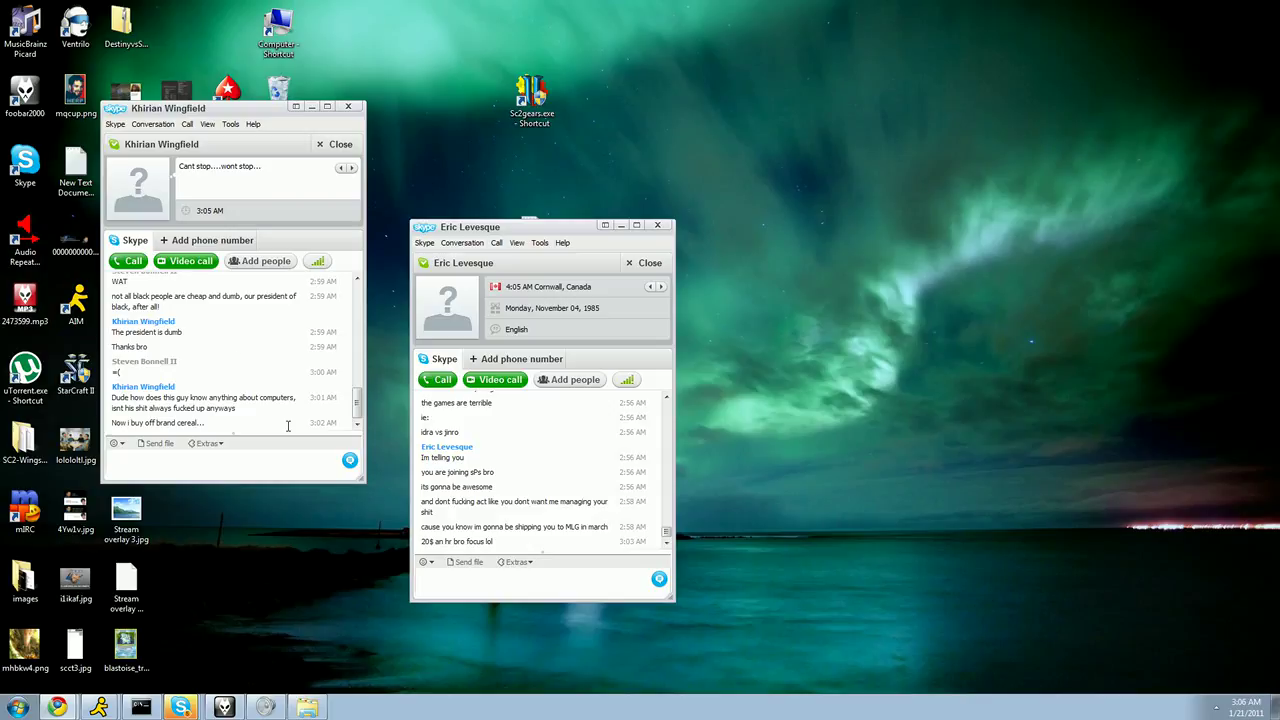
pyautogui.click(248, 457)
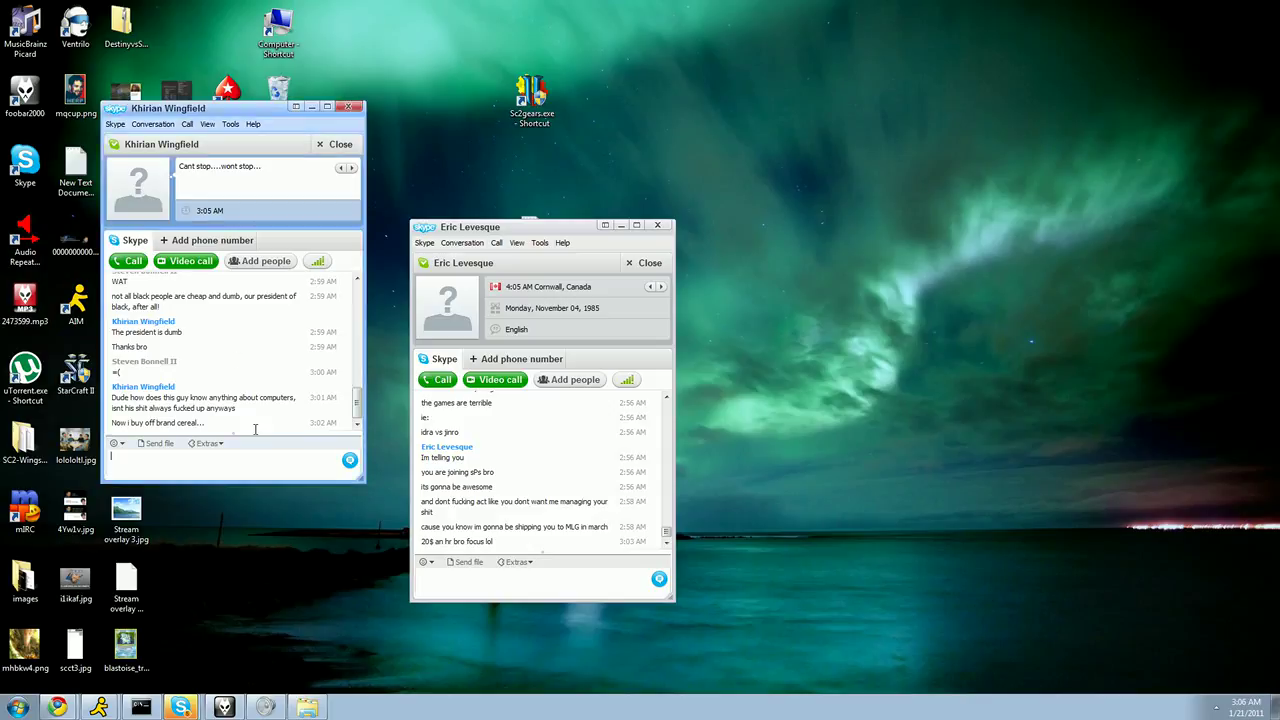
pyautogui.click(600, 395)
pyautogui.click(658, 226)
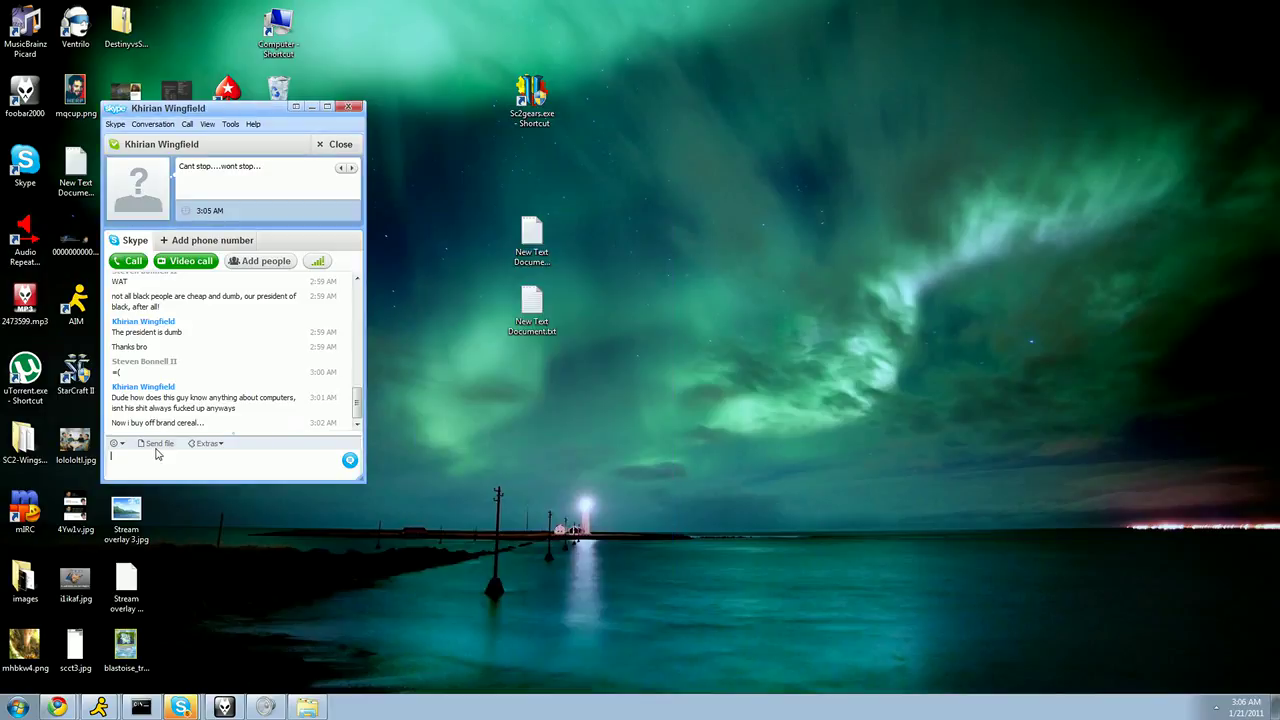
pyautogui.write('=s')
pyautogui.press('Return')
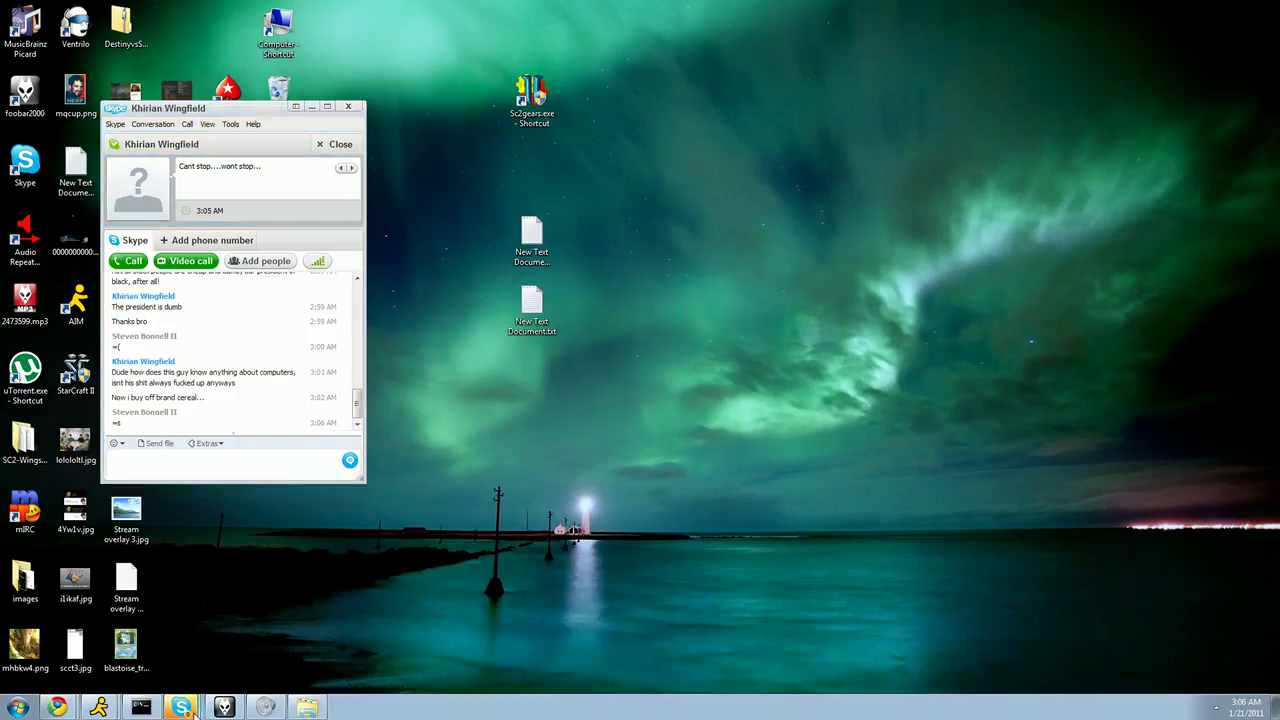
pyautogui.click(183, 708)
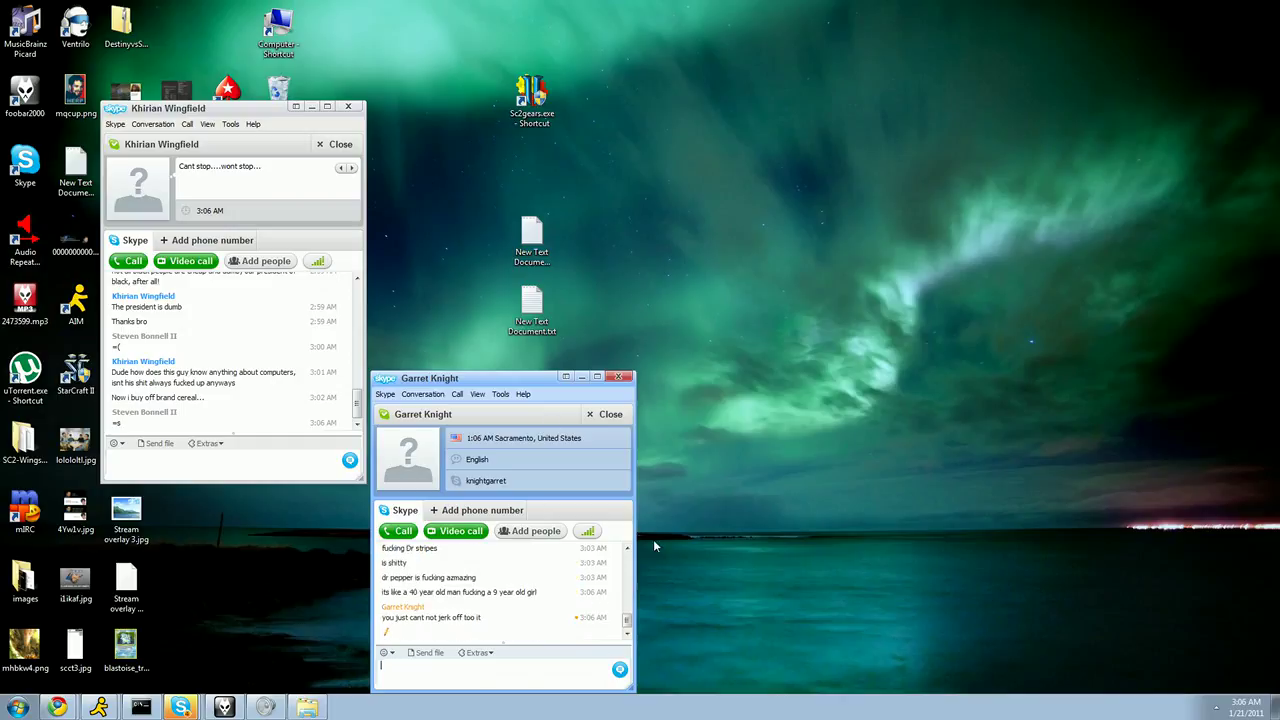
pyautogui.click(629, 378)
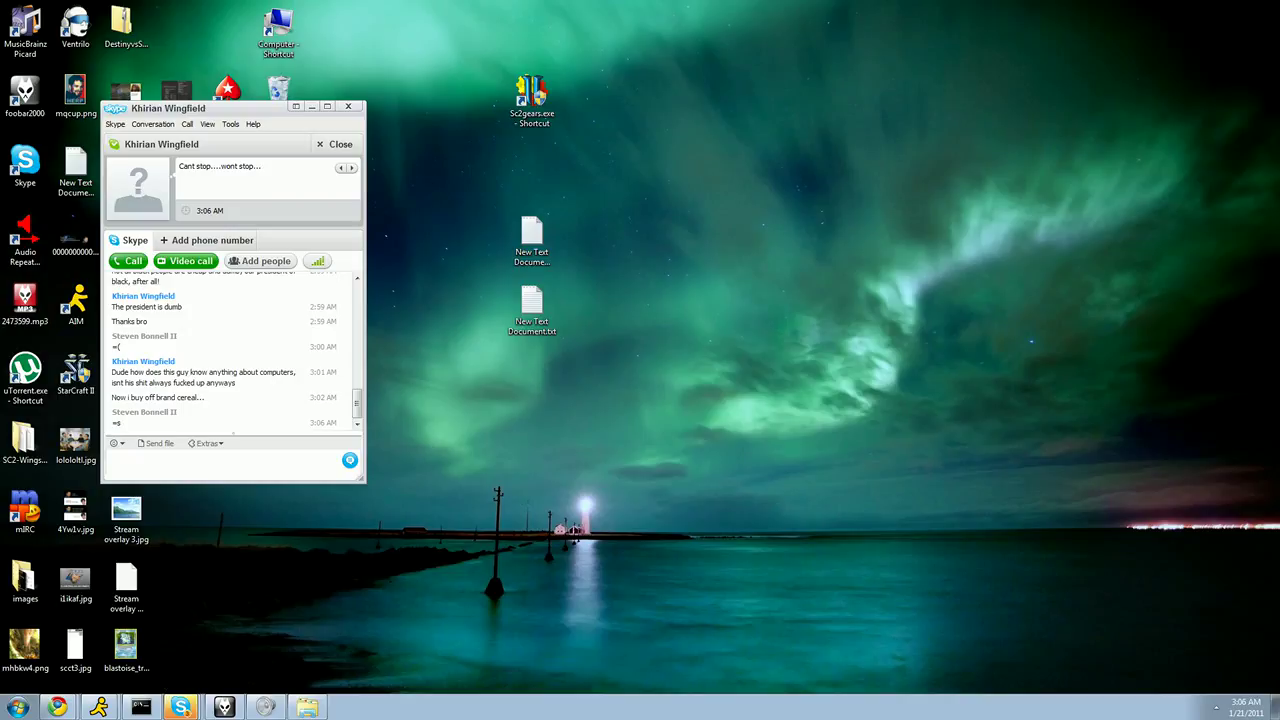
pyautogui.click(181, 707)
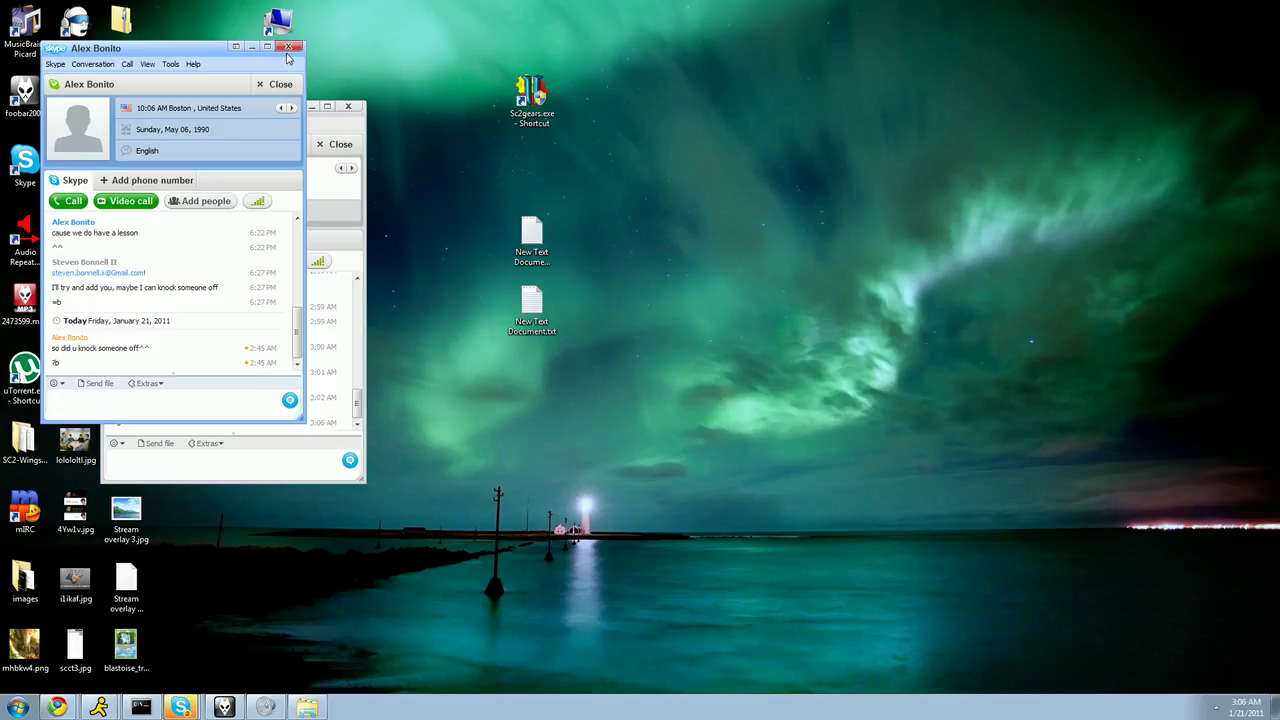
pyautogui.doubleClick(288, 43)
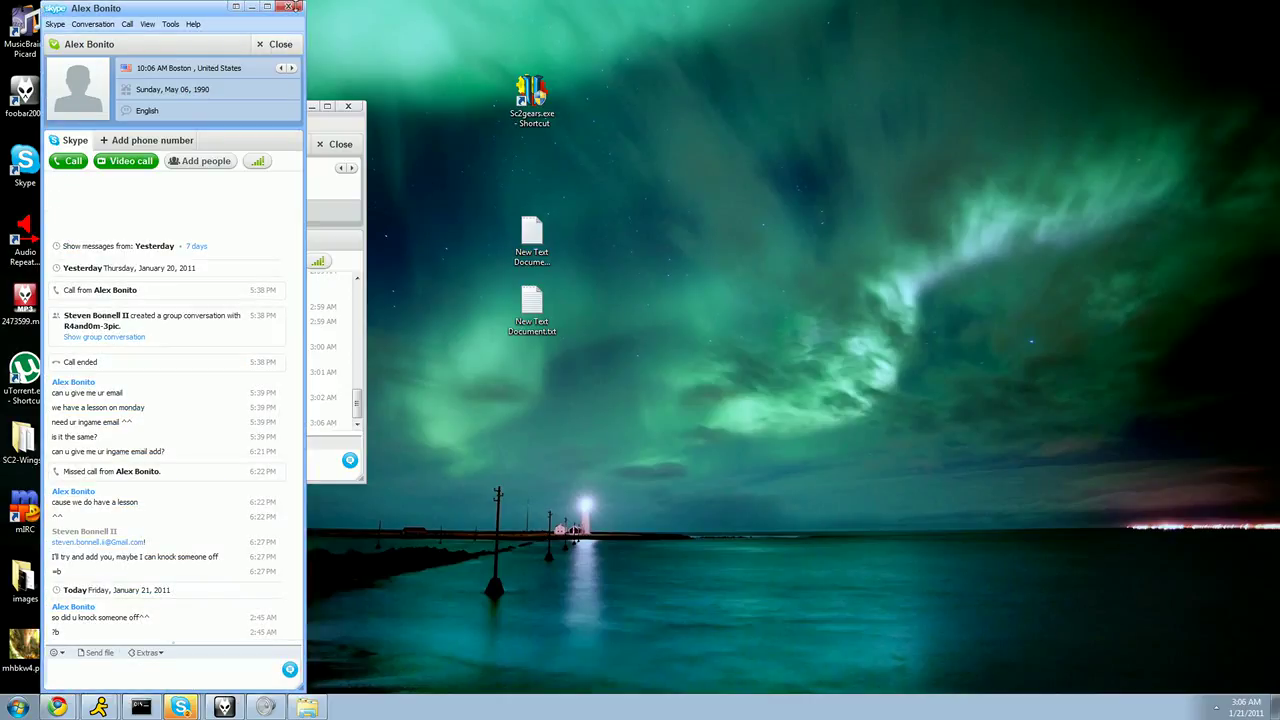
pyautogui.click(293, 8)
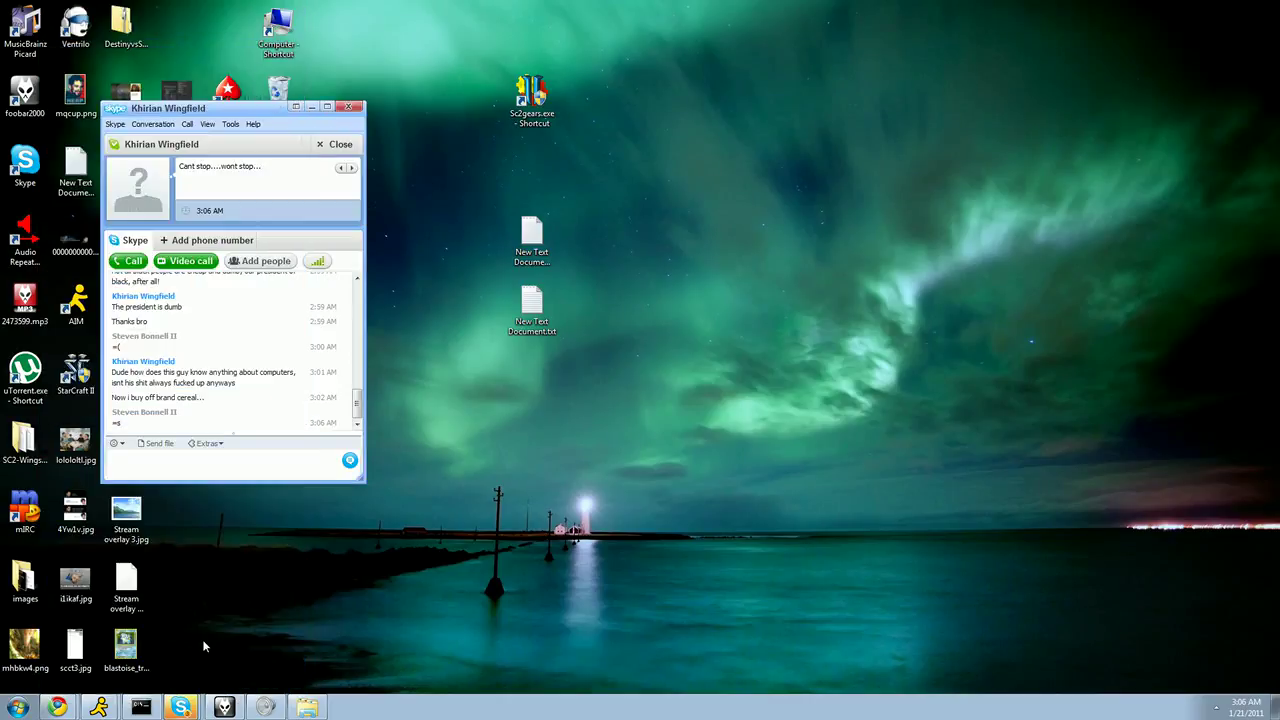
pyautogui.click(181, 707)
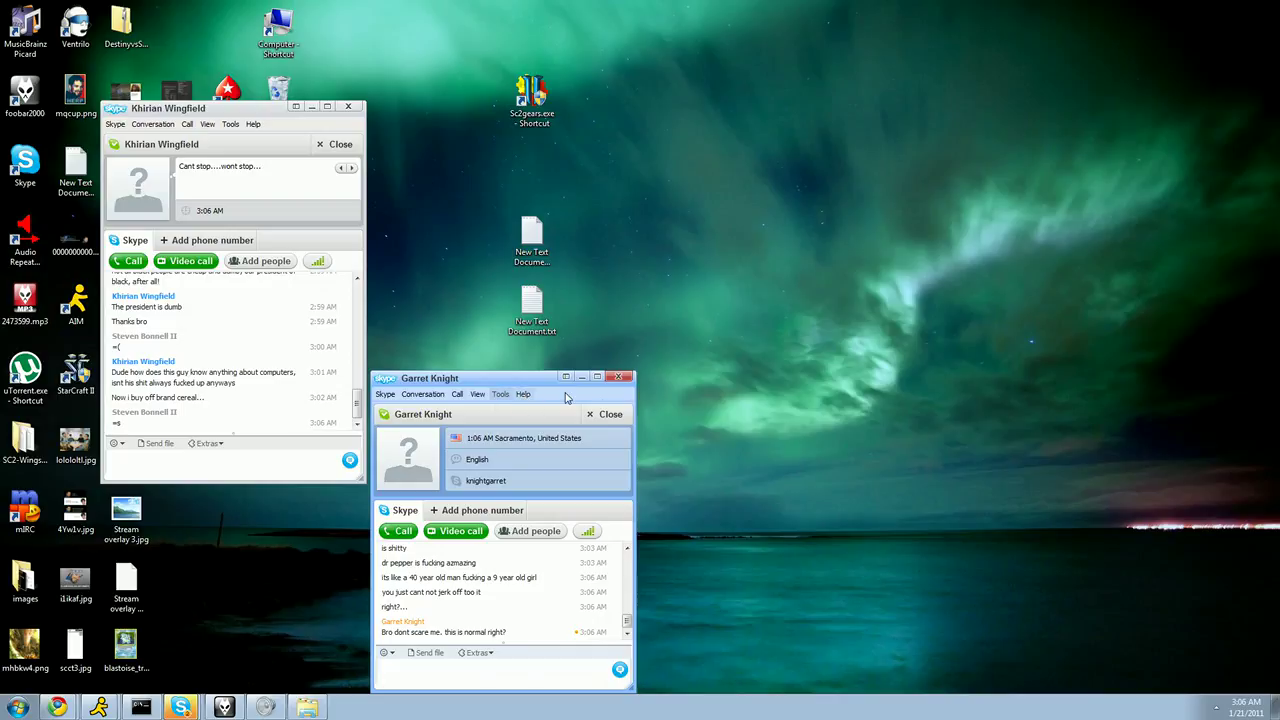
pyautogui.click(618, 378)
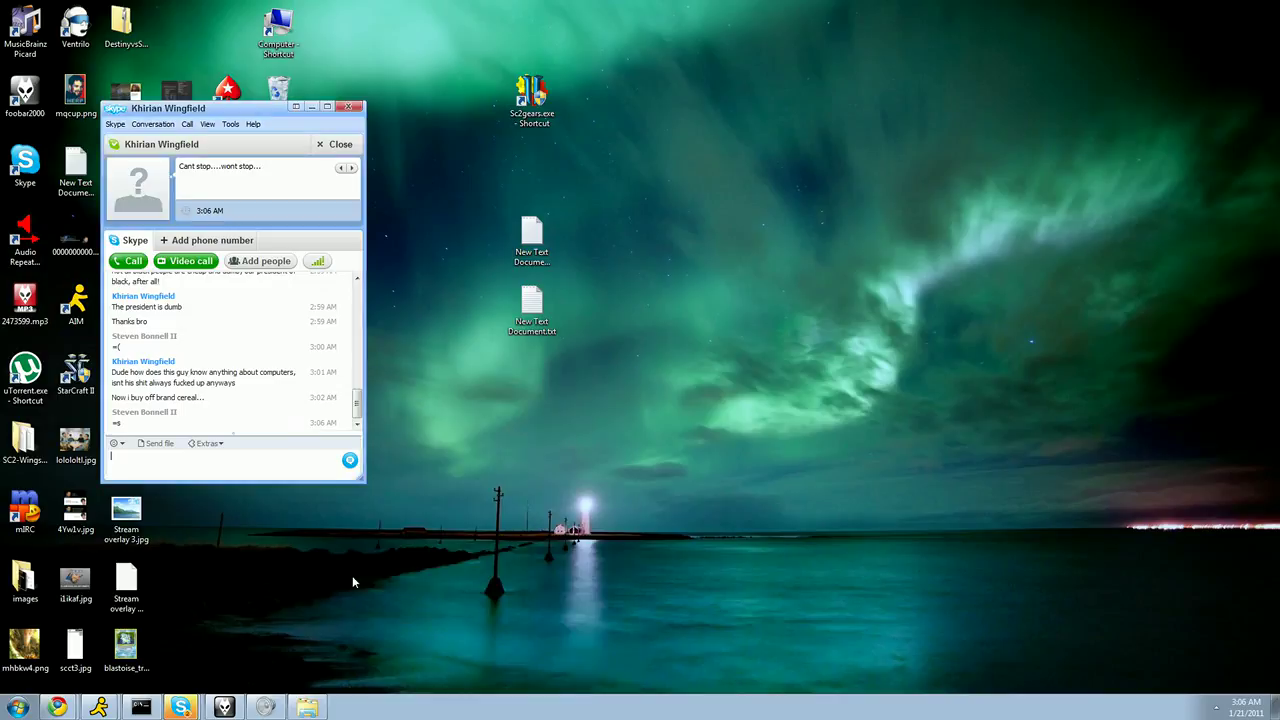
pyautogui.click(181, 707)
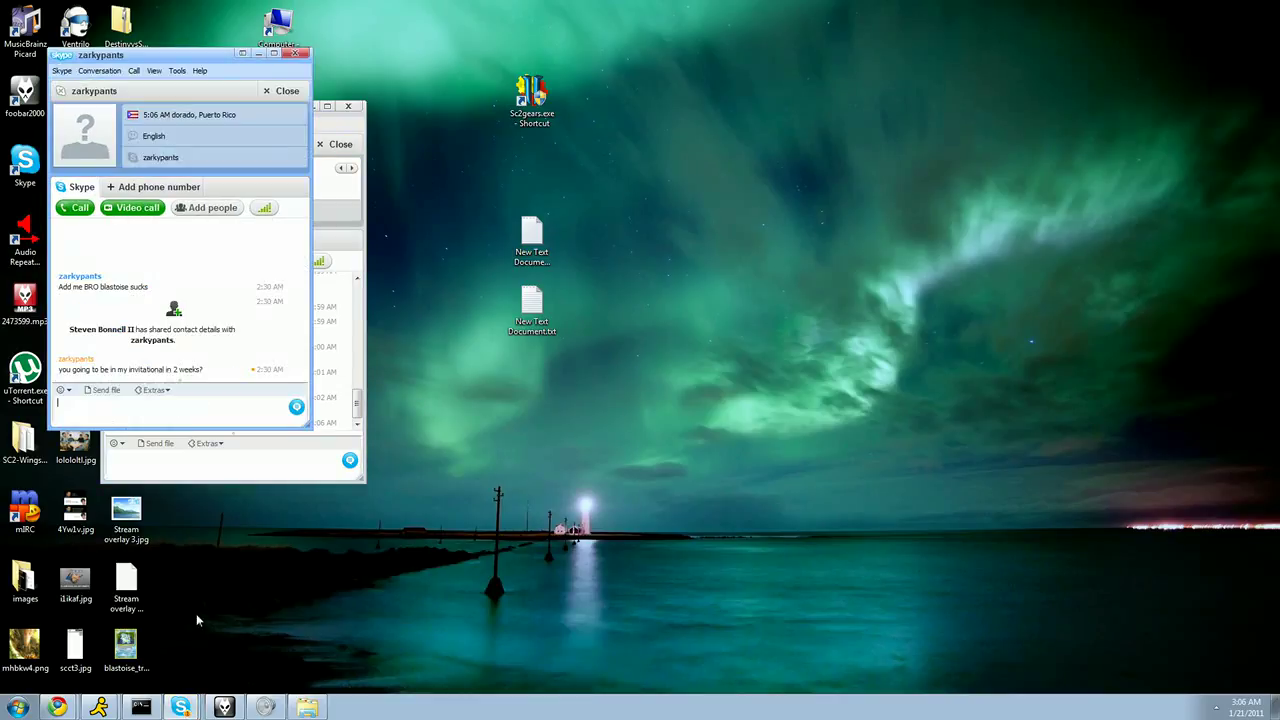
pyautogui.click(299, 54)
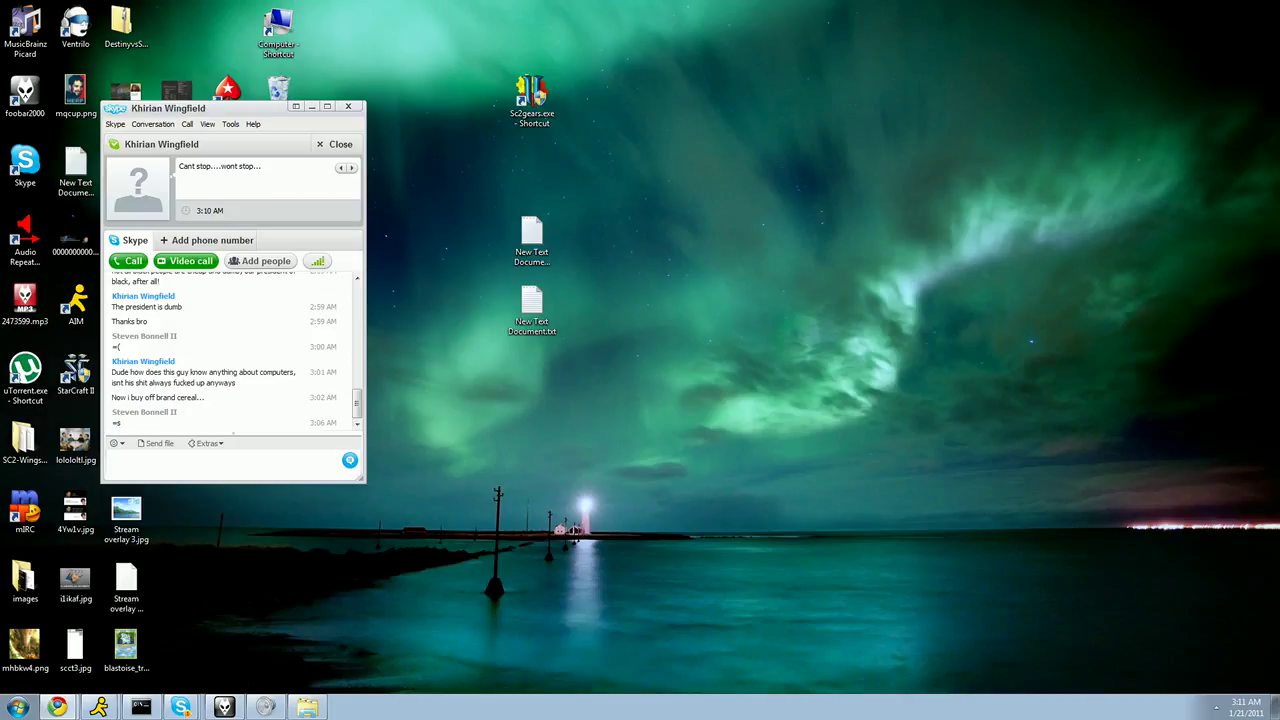
# Bring up the Steve Ballmer iPad review YouTube window, move it aside and close it
pyautogui.click(57, 707)
pyautogui.moveTo(1126, 62); pyautogui.dragTo(872, 14)
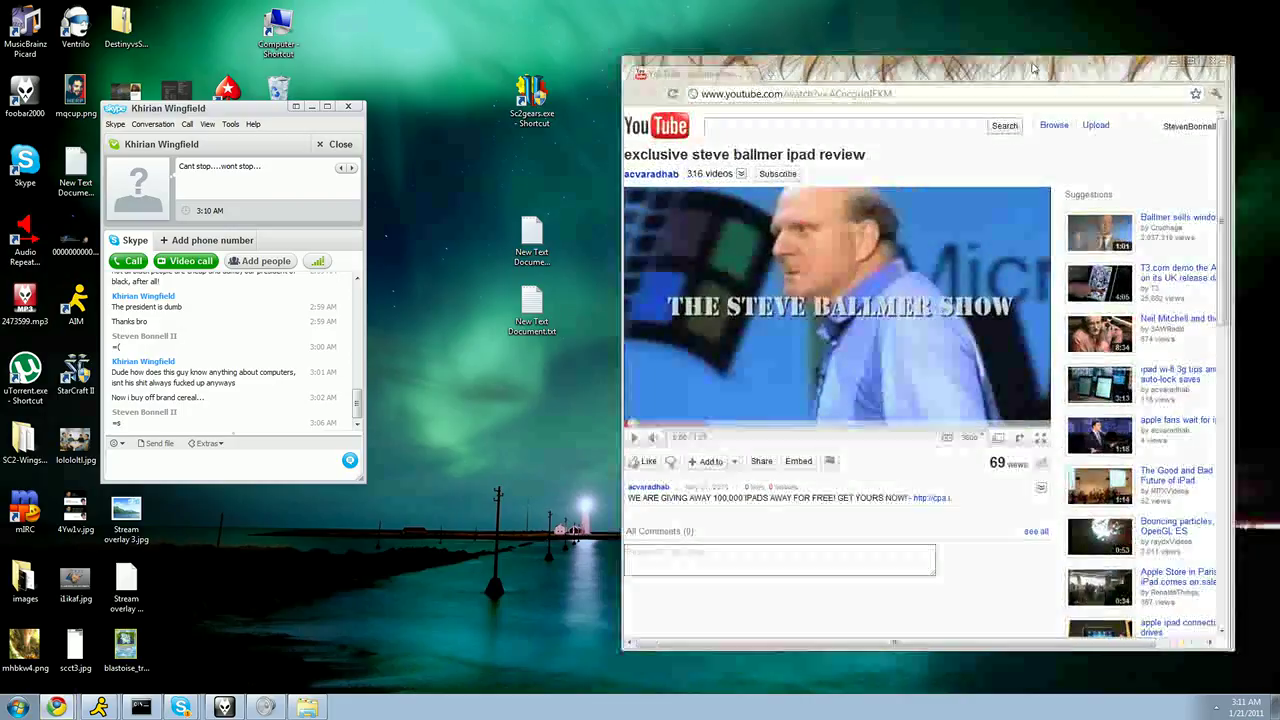
pyautogui.click(838, 30)
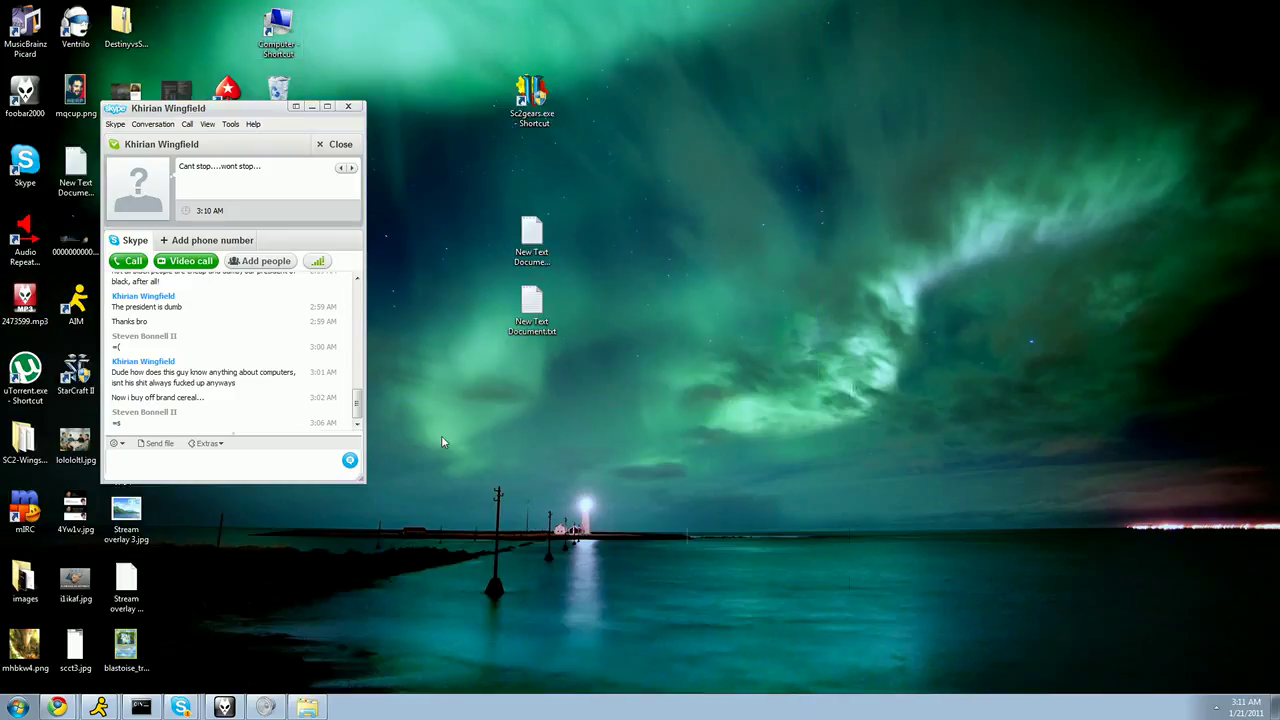